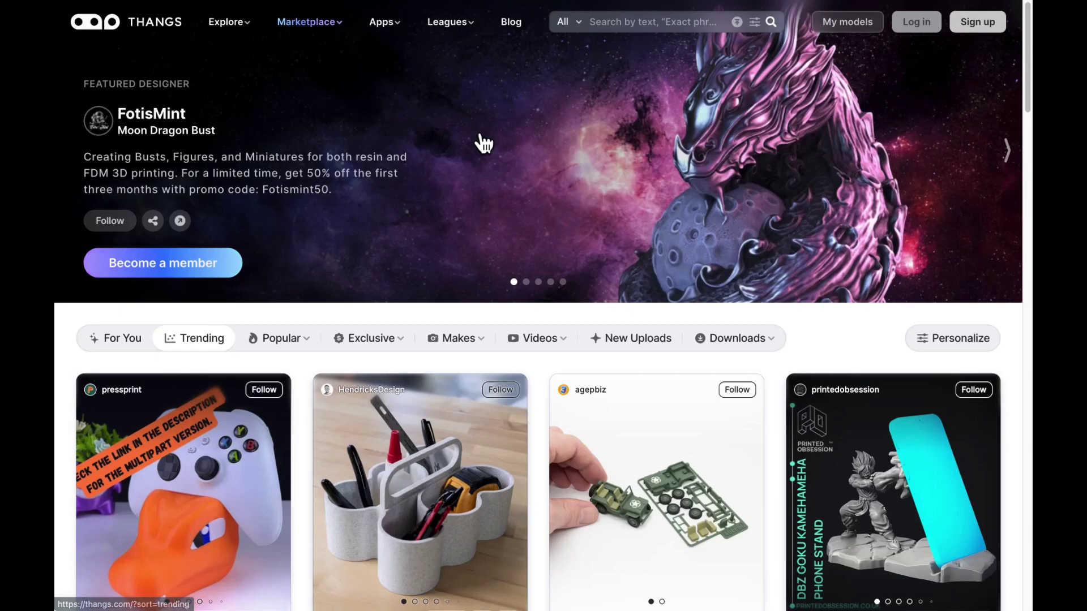
- Browse through the featured designers carousel on the Thangs home page
{"action": "left_click", "coordinate": [1012, 161]}
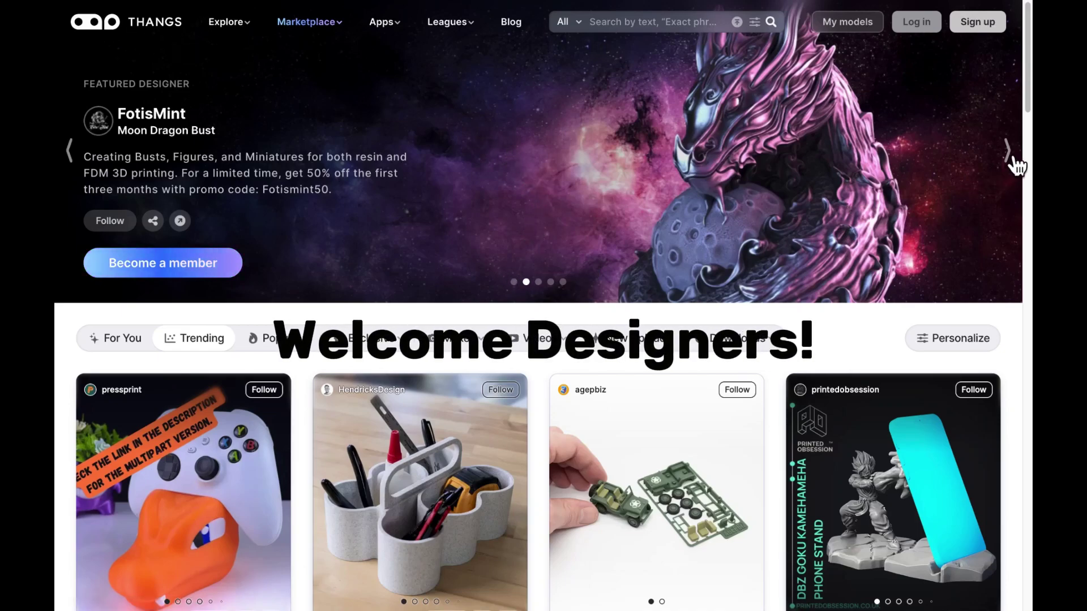
{"action": "left_click", "coordinate": [1009, 153]}
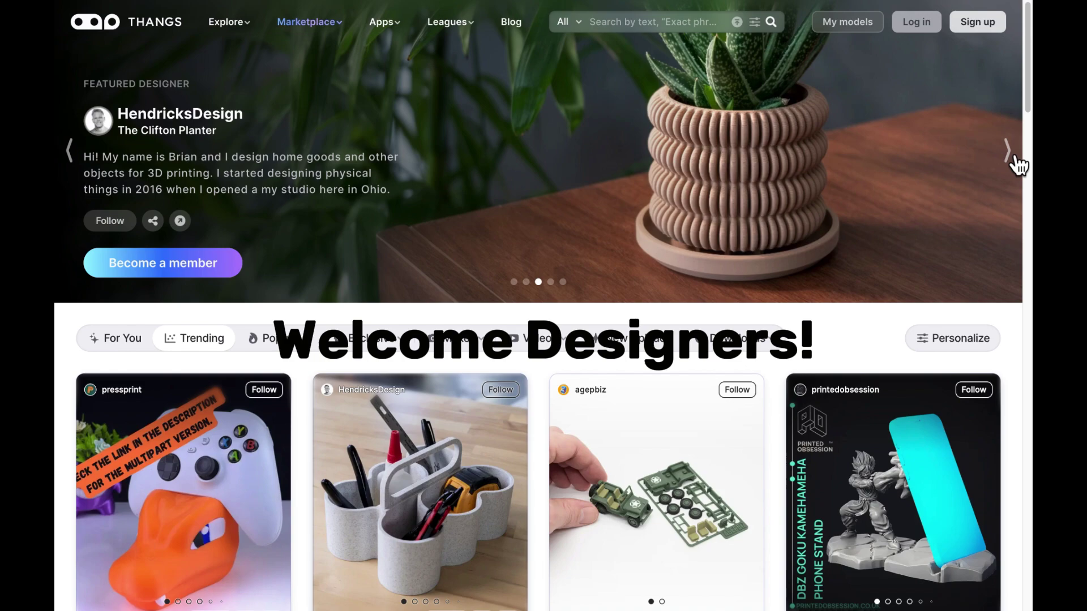
{"action": "left_click", "coordinate": [1008, 153]}
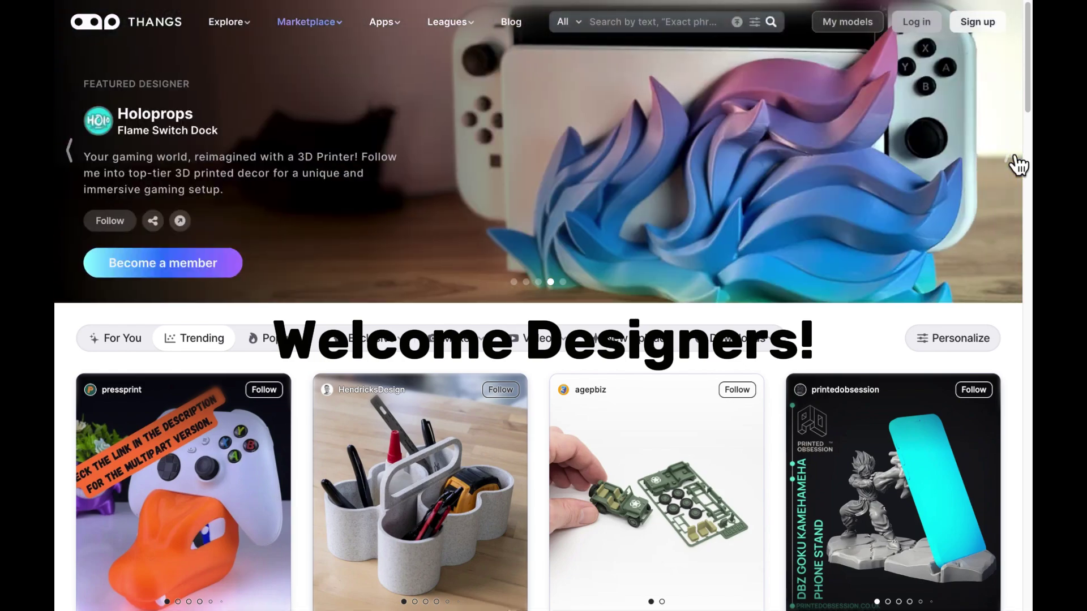
{"action": "left_click", "coordinate": [1010, 158]}
{"action": "scroll", "coordinate": [481, 348], "scroll_direction": "down", "scroll_amount": 6}
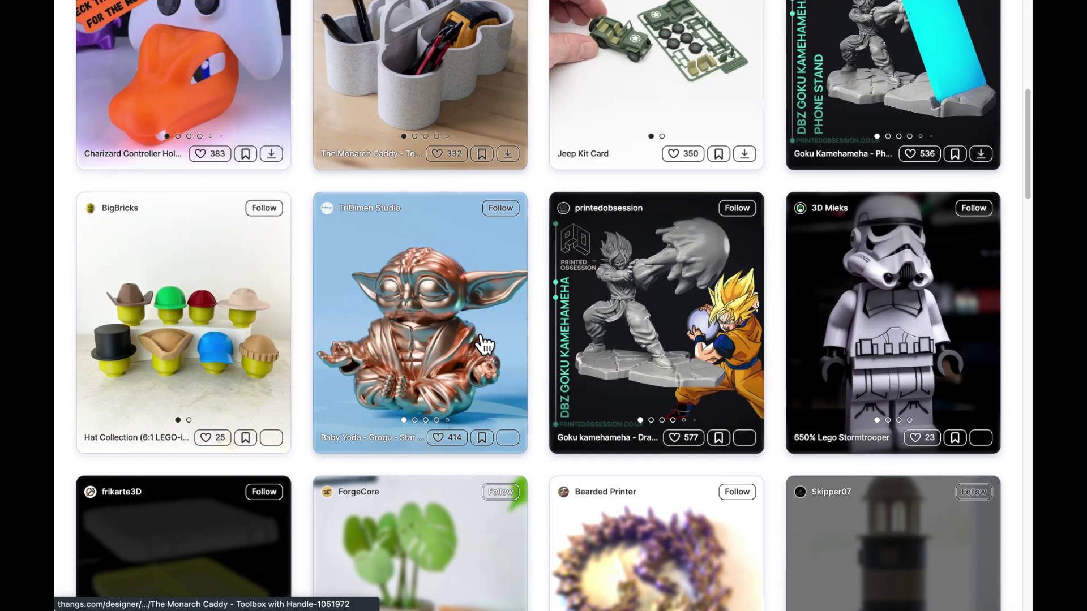
{"action": "scroll", "coordinate": [490, 346], "scroll_direction": "down", "scroll_amount": 3}
{"action": "scroll", "coordinate": [488, 346], "scroll_direction": "down", "scroll_amount": 3}
{"action": "scroll", "coordinate": [484, 340], "scroll_direction": "down", "scroll_amount": 5}
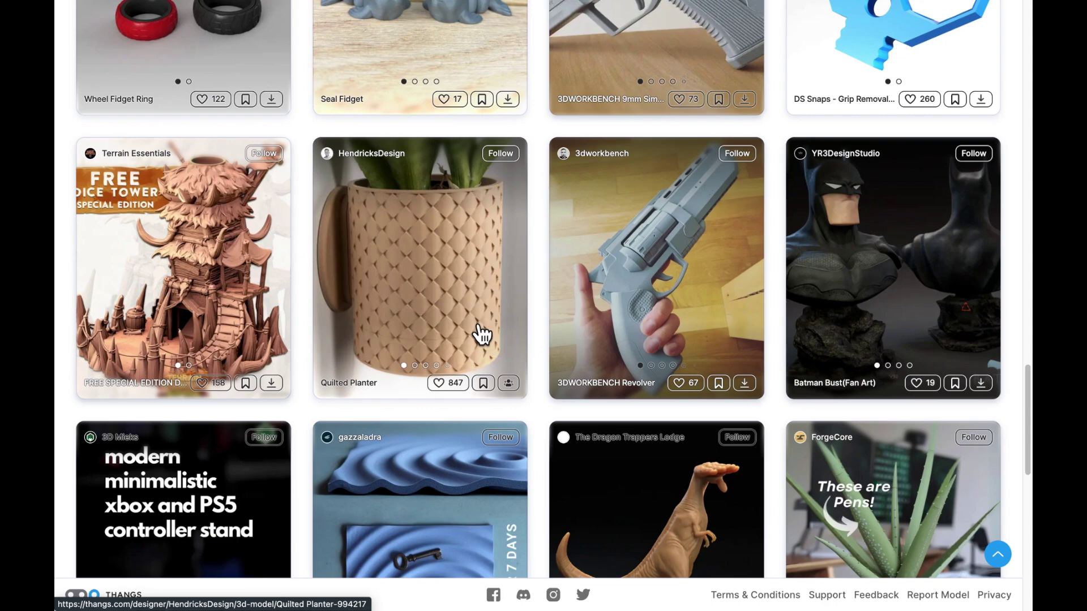
{"action": "scroll", "coordinate": [478, 332], "scroll_direction": "down", "scroll_amount": 5}
{"action": "scroll", "coordinate": [480, 332], "scroll_direction": "down", "scroll_amount": 5}
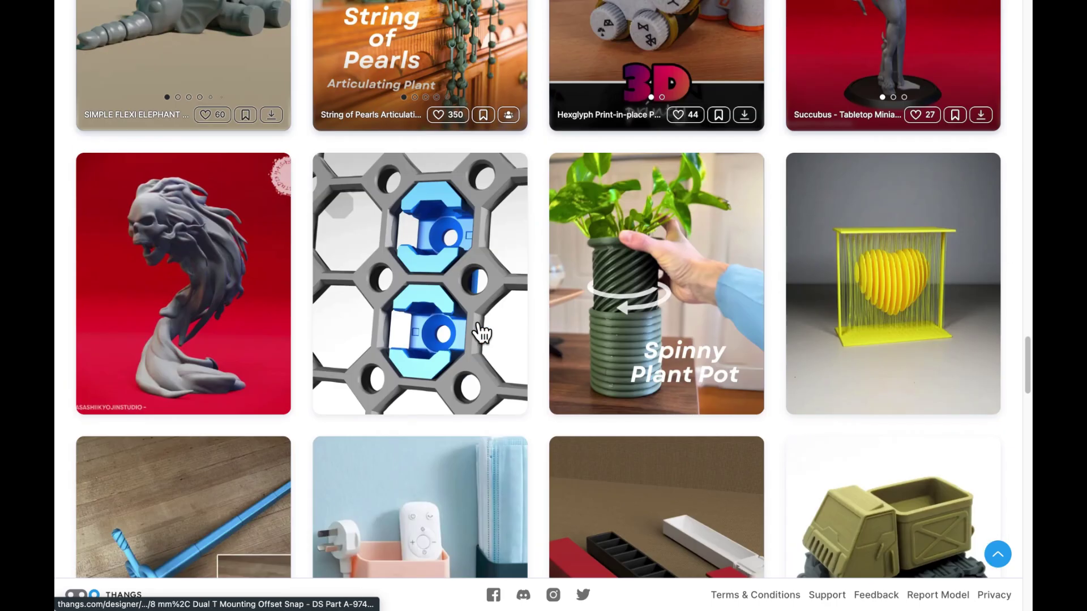
{"action": "scroll", "coordinate": [553, 209], "scroll_direction": "up", "scroll_amount": 10}
{"action": "scroll", "coordinate": [552, 213], "scroll_direction": "up", "scroll_amount": 15}
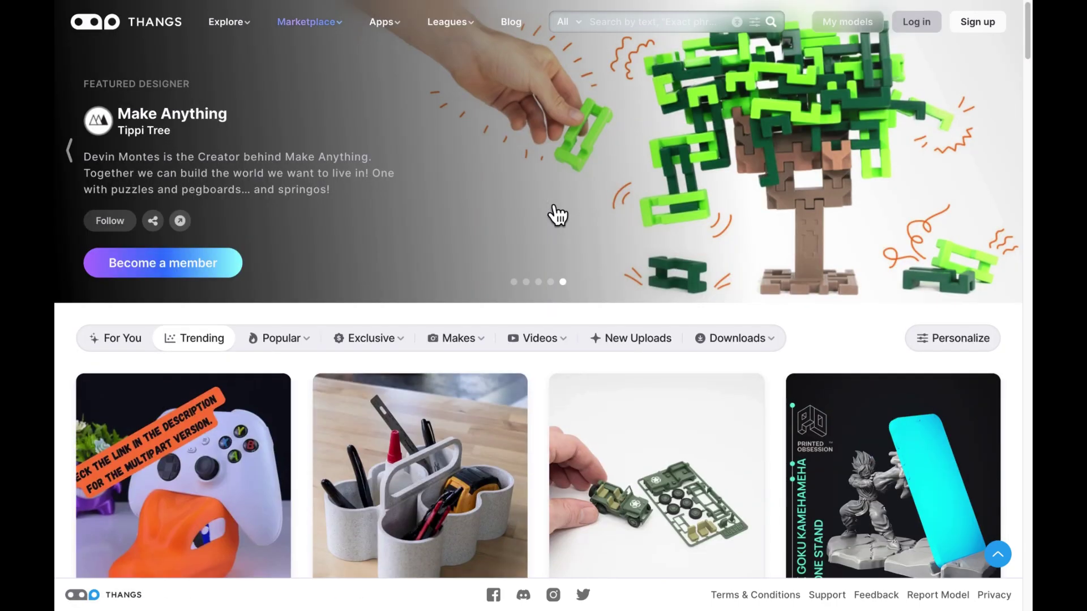
- Sign up for a new account, then reach Manage my plans from the My models area
{"action": "left_click", "coordinate": [976, 30]}
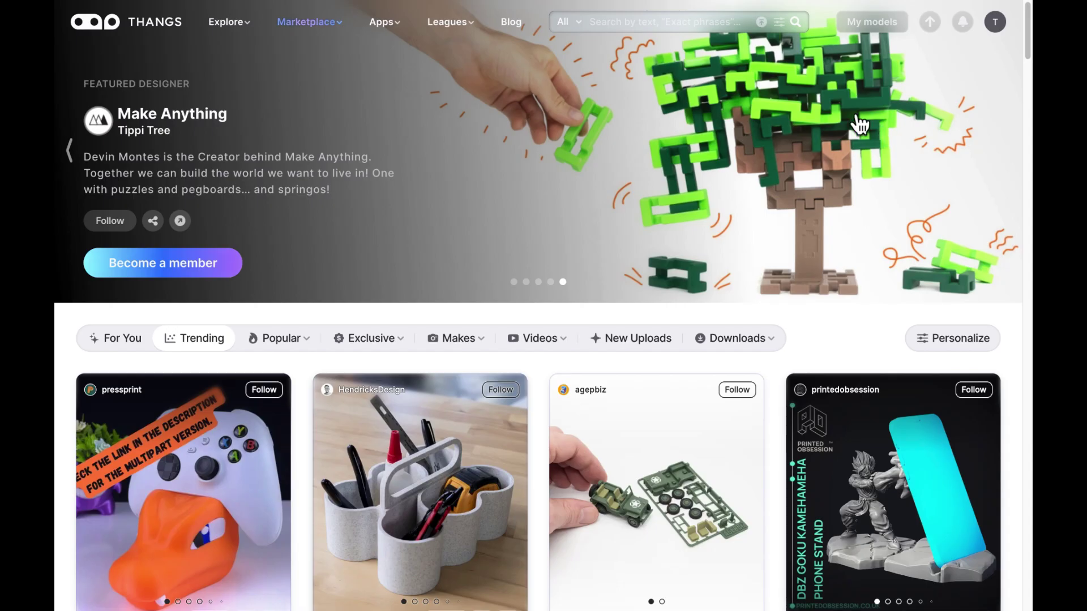
{"action": "left_click", "coordinate": [872, 35]}
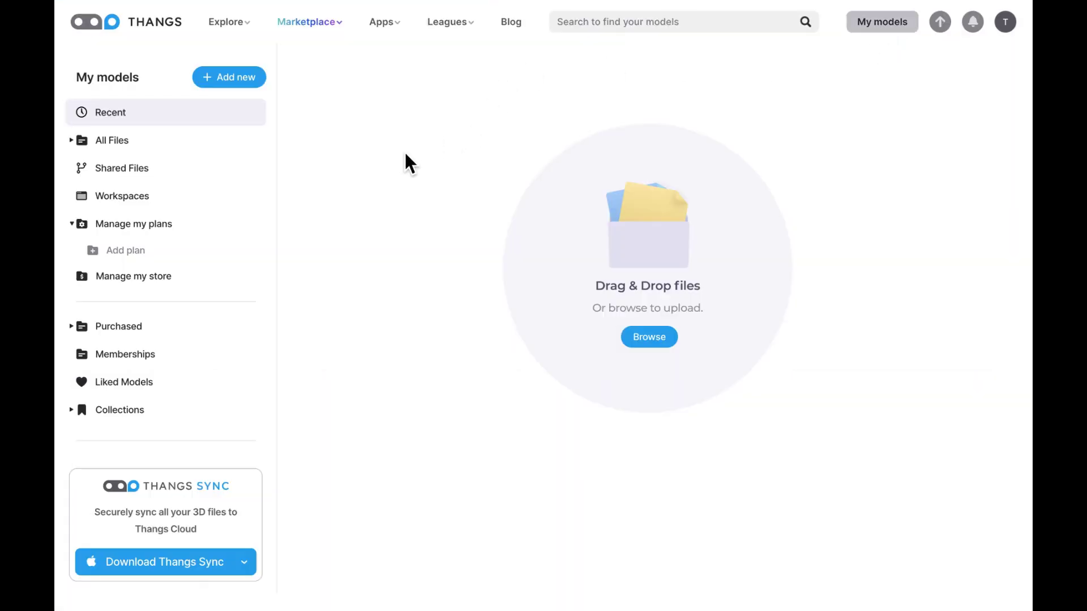
{"action": "left_click", "coordinate": [166, 230]}
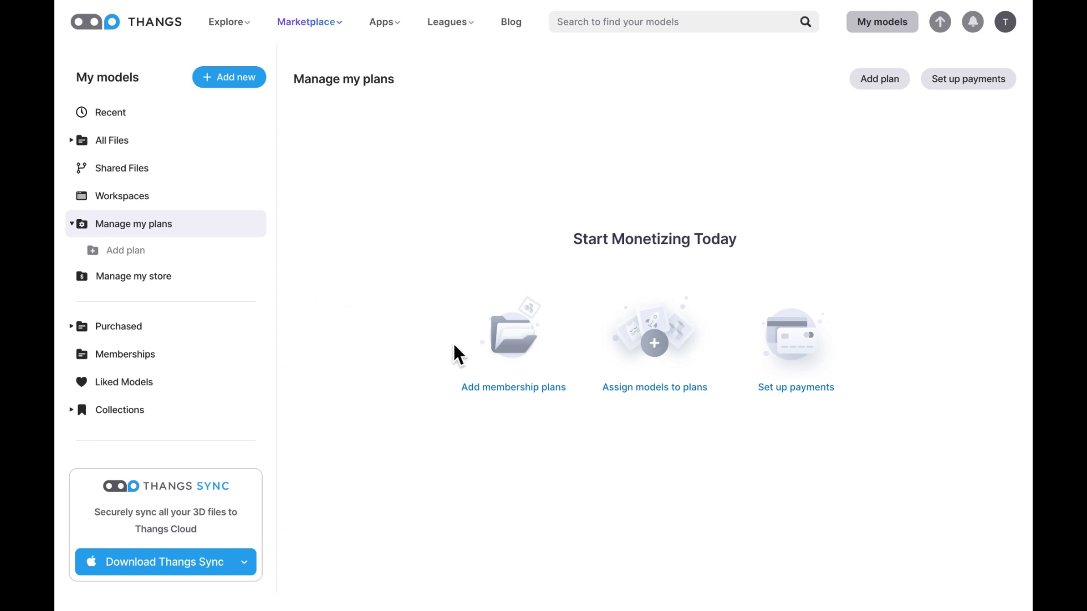
- Start a new Monthly releases plan and advance through the access, accrual and archiving steps
{"action": "left_click", "coordinate": [880, 88]}
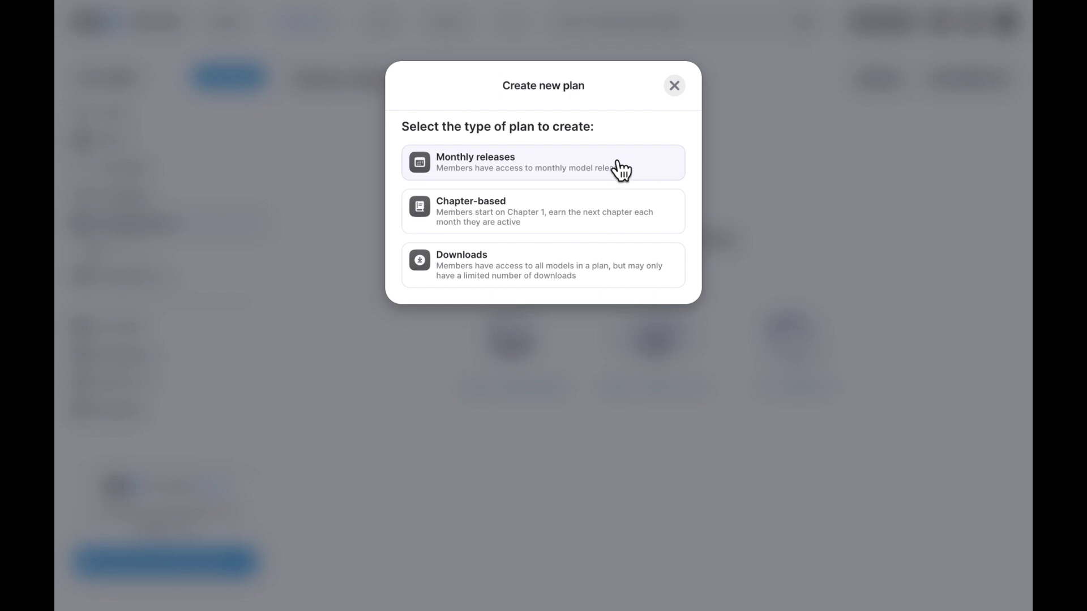
{"action": "left_click", "coordinate": [615, 165]}
{"action": "left_click", "coordinate": [632, 279]}
{"action": "left_click", "coordinate": [633, 270]}
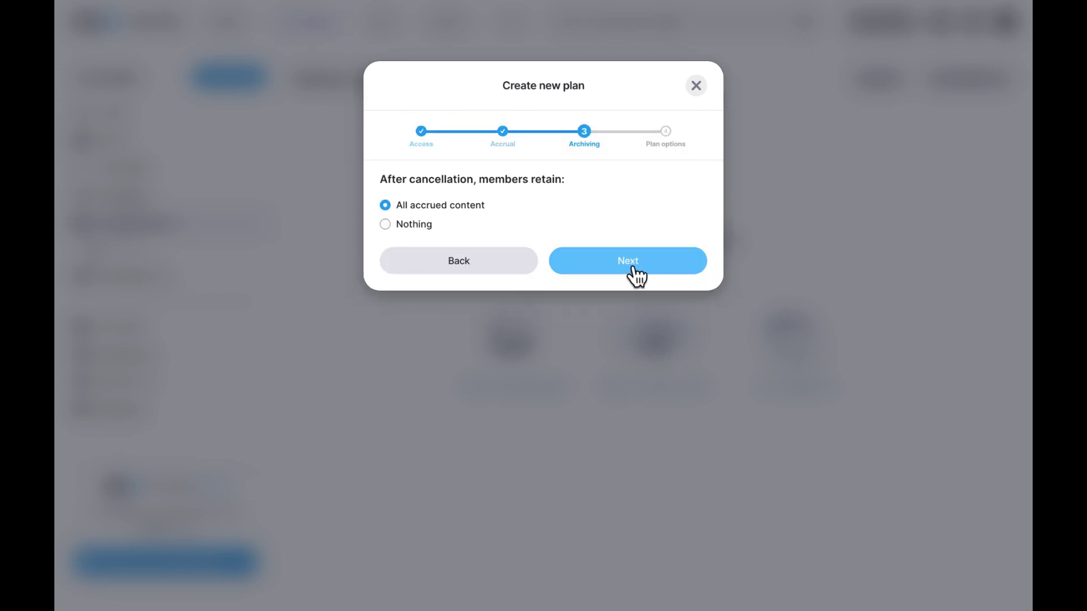
{"action": "left_click", "coordinate": [635, 281]}
{"action": "type", "text": "Stard"}
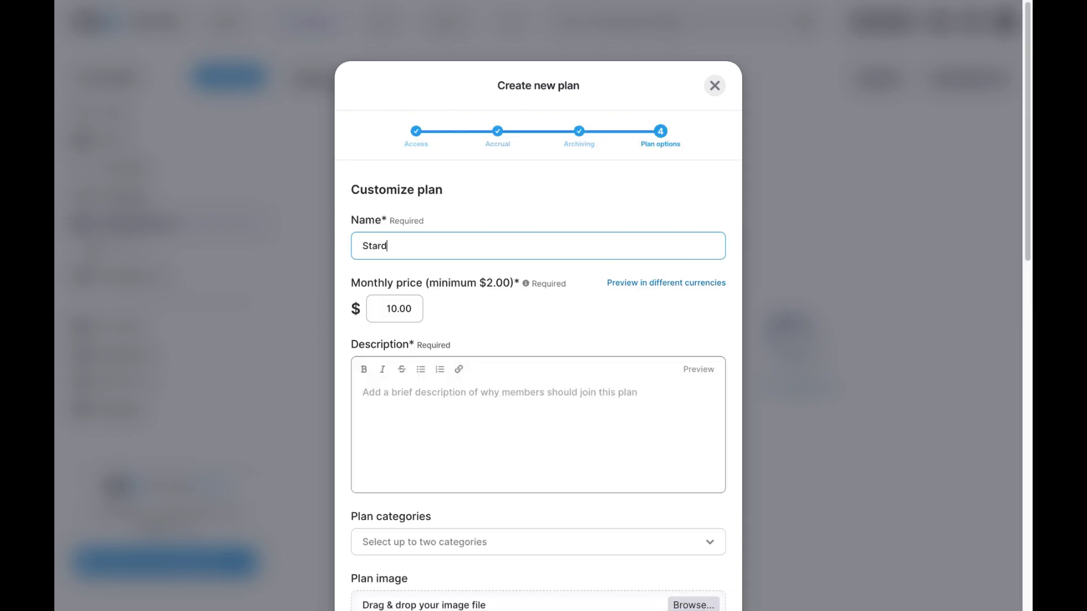
{"action": "type", "text": "ust"}
- Set the plan's monthly price to $15.00
{"action": "left_click", "coordinate": [402, 315]}
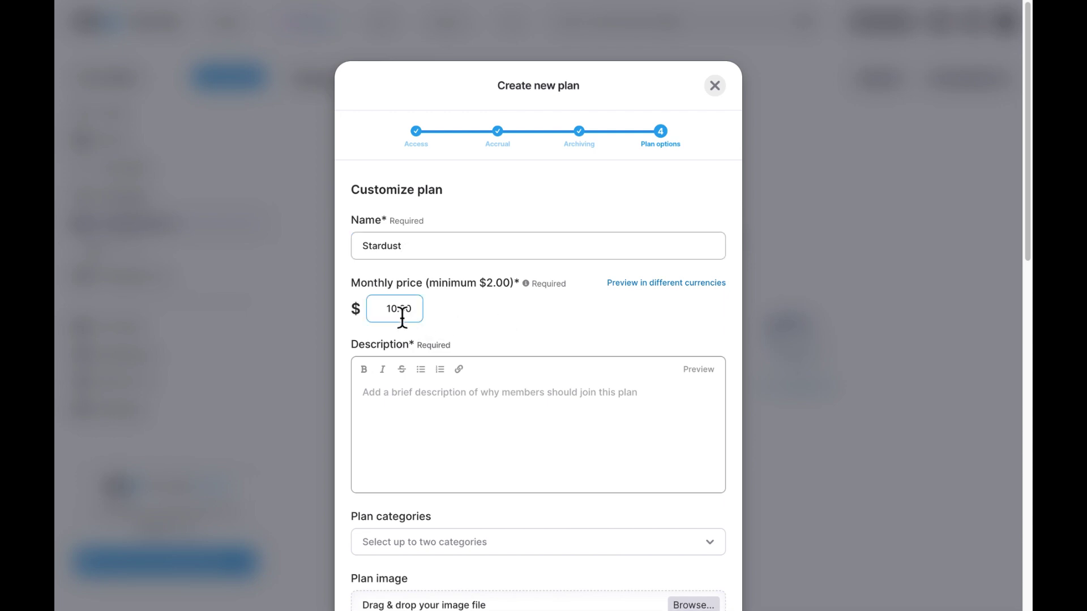
{"action": "key", "text": "BackSpace"}
{"action": "type", "text": "5"}
{"action": "left_click", "coordinate": [492, 331]}
{"action": "scroll", "coordinate": [507, 370], "scroll_direction": "down", "scroll_amount": 2}
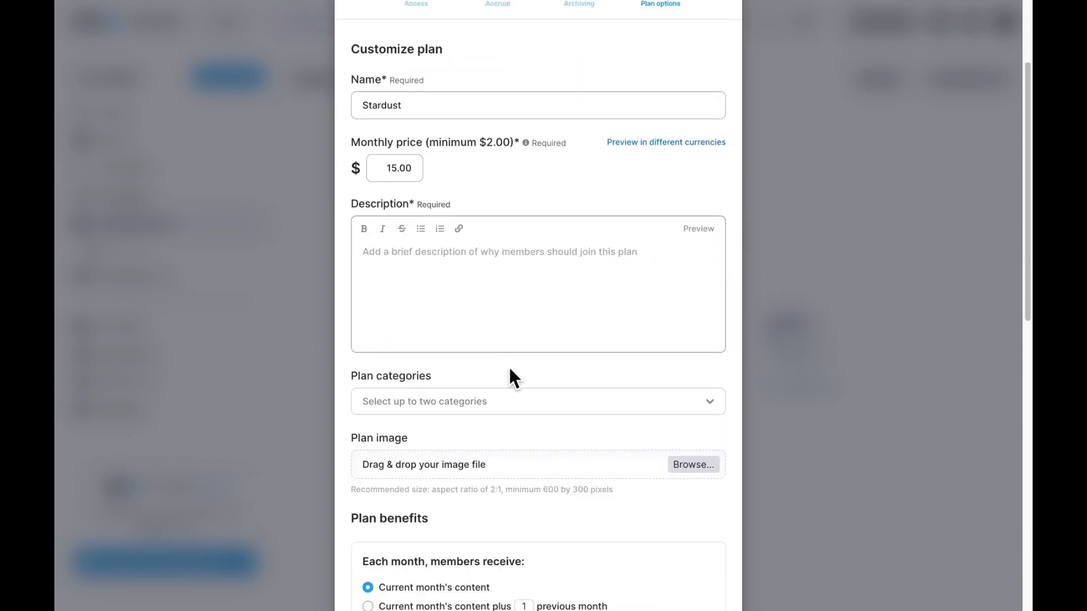
- Add the access description, choose a plan category and save the Stardust plan
{"action": "left_click", "coordinate": [501, 275]}
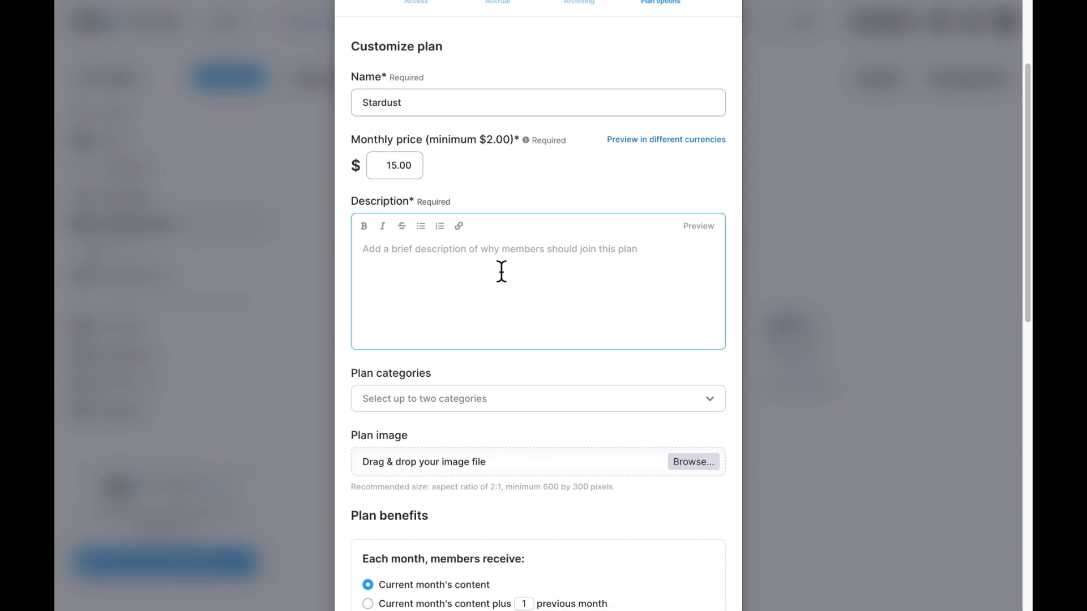
{"action": "type", "text": "In this plan you will have access to: - - -"}
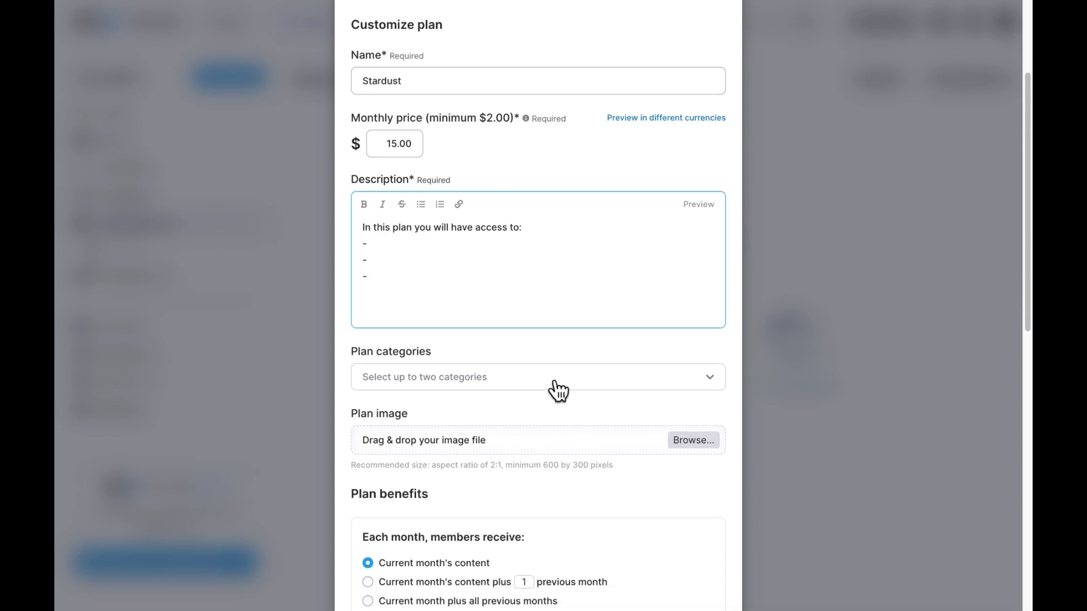
{"action": "left_click", "coordinate": [553, 386]}
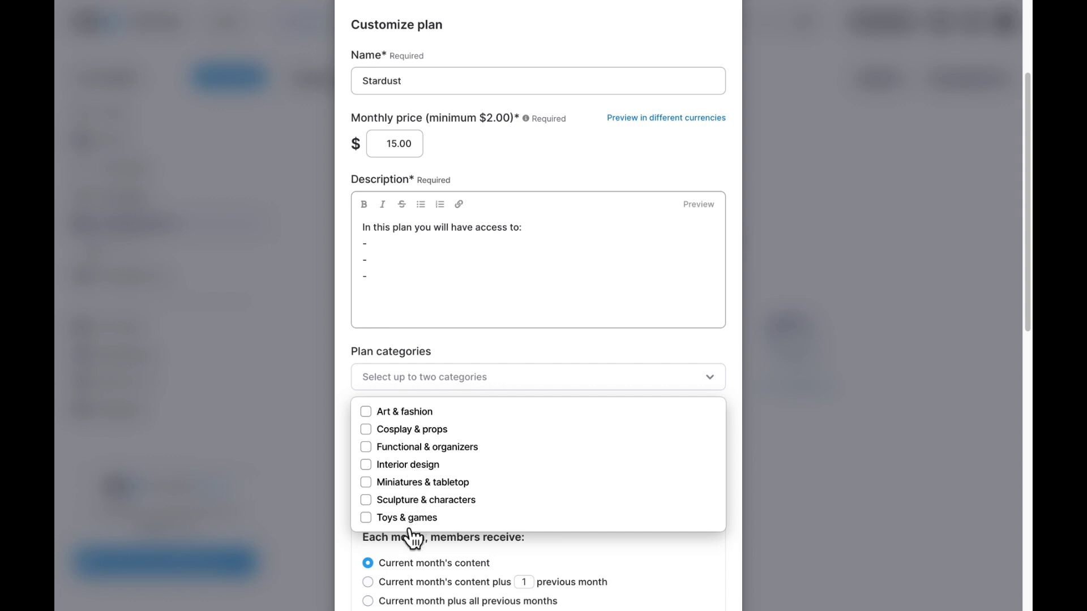
{"action": "scroll", "coordinate": [619, 51], "scroll_direction": "down", "scroll_amount": 5}
{"action": "scroll", "coordinate": [601, 86], "scroll_direction": "up", "scroll_amount": 1}
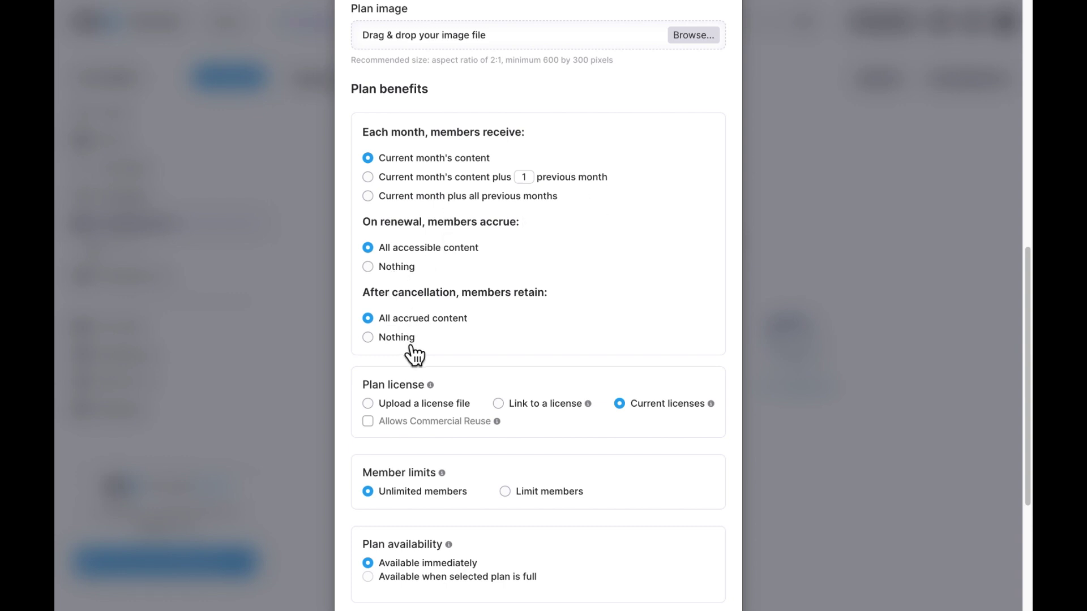
{"action": "scroll", "coordinate": [491, 378], "scroll_direction": "down", "scroll_amount": 1}
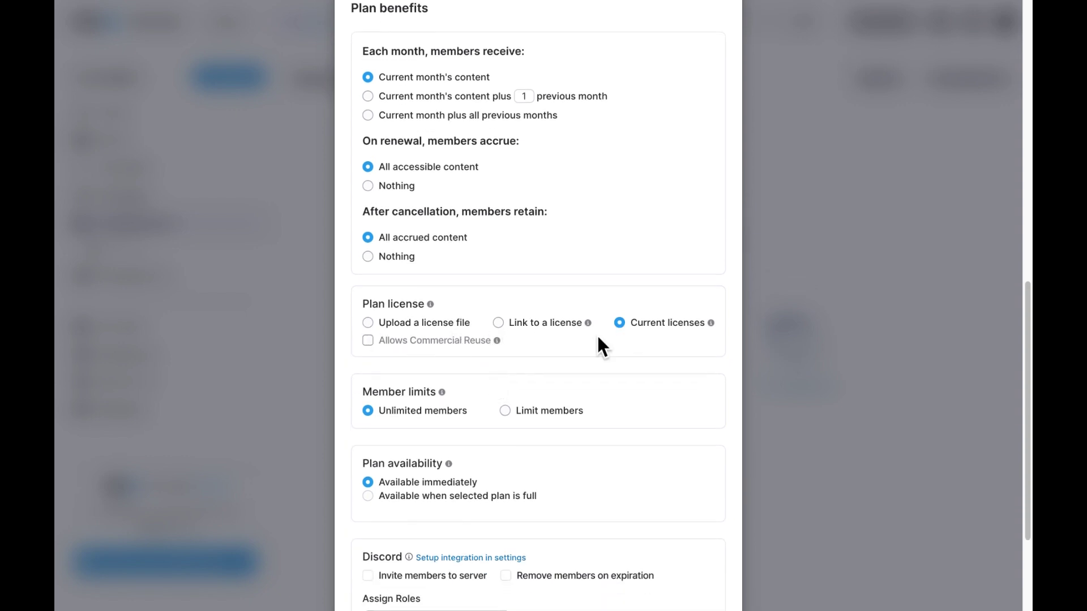
{"action": "scroll", "coordinate": [512, 368], "scroll_direction": "down", "scroll_amount": 1}
{"action": "scroll", "coordinate": [512, 359], "scroll_direction": "down", "scroll_amount": 2}
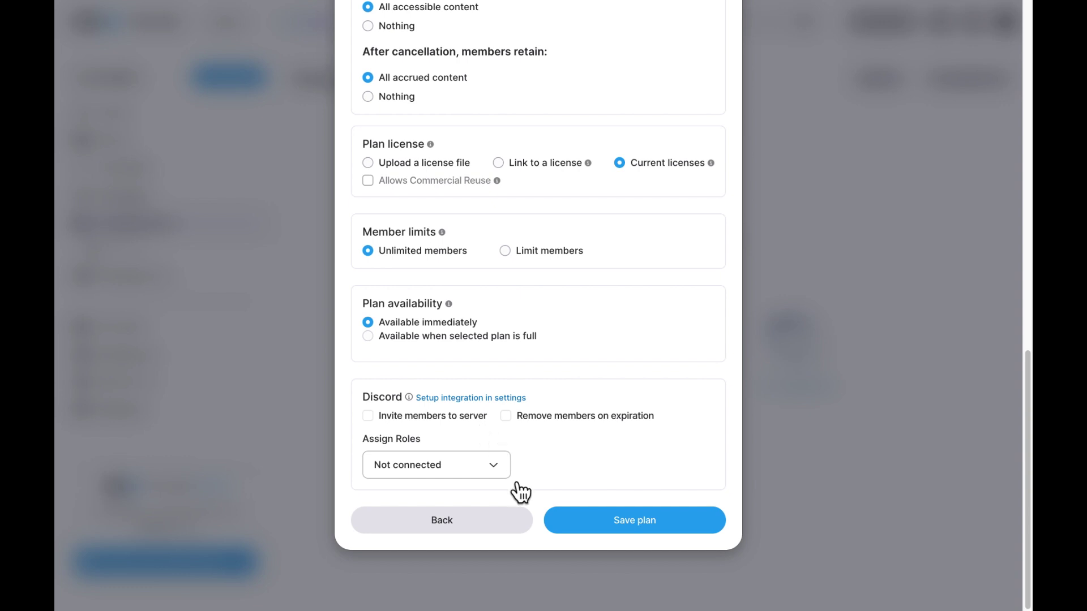
{"action": "left_click", "coordinate": [624, 532]}
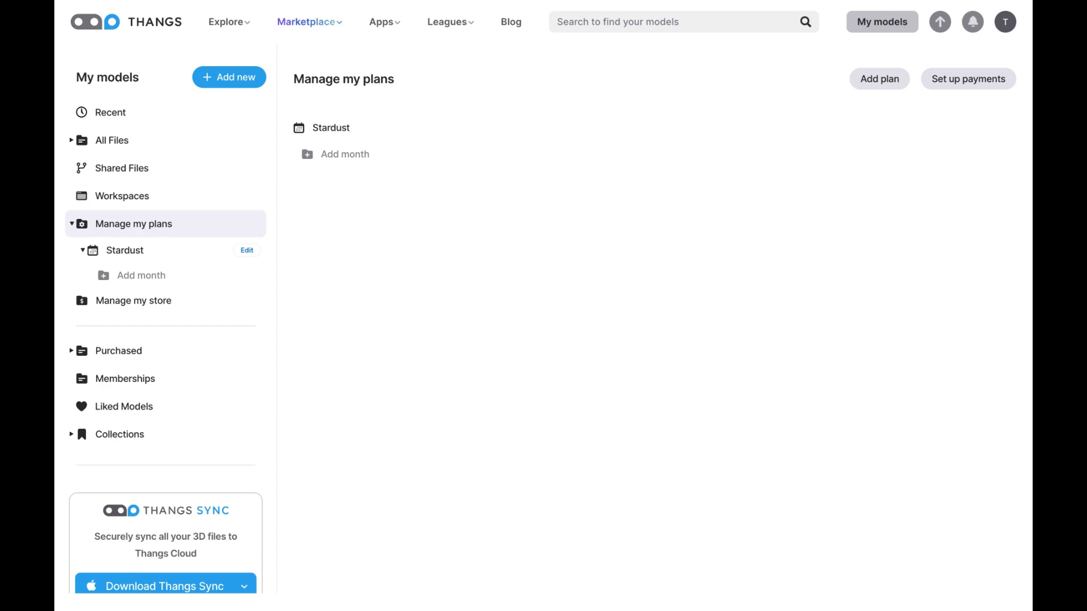
{"action": "left_click", "coordinate": [247, 252]}
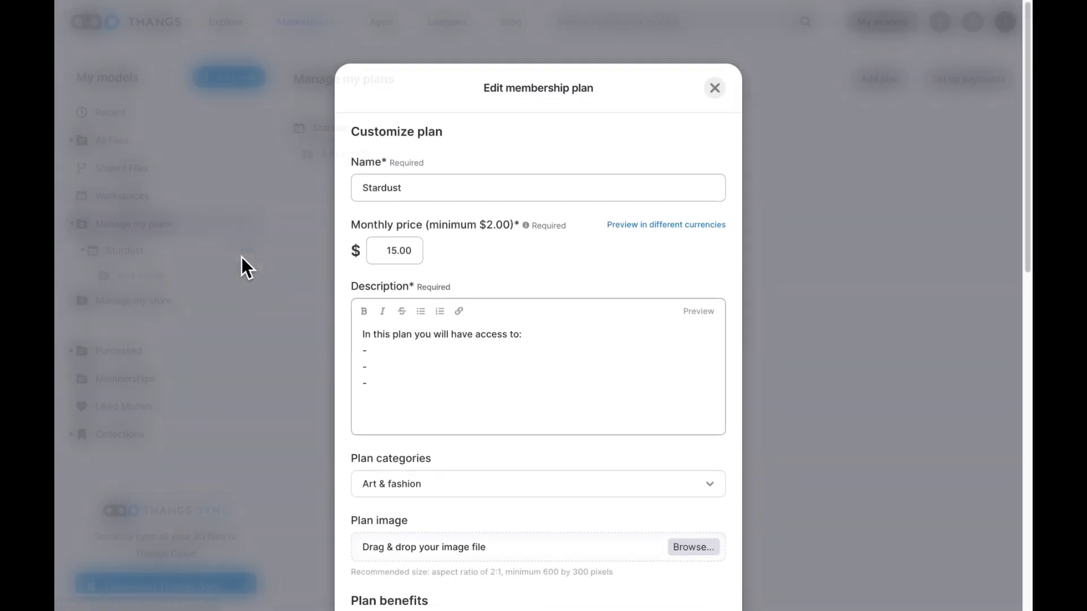
{"action": "scroll", "coordinate": [576, 401], "scroll_direction": "down", "scroll_amount": 10}
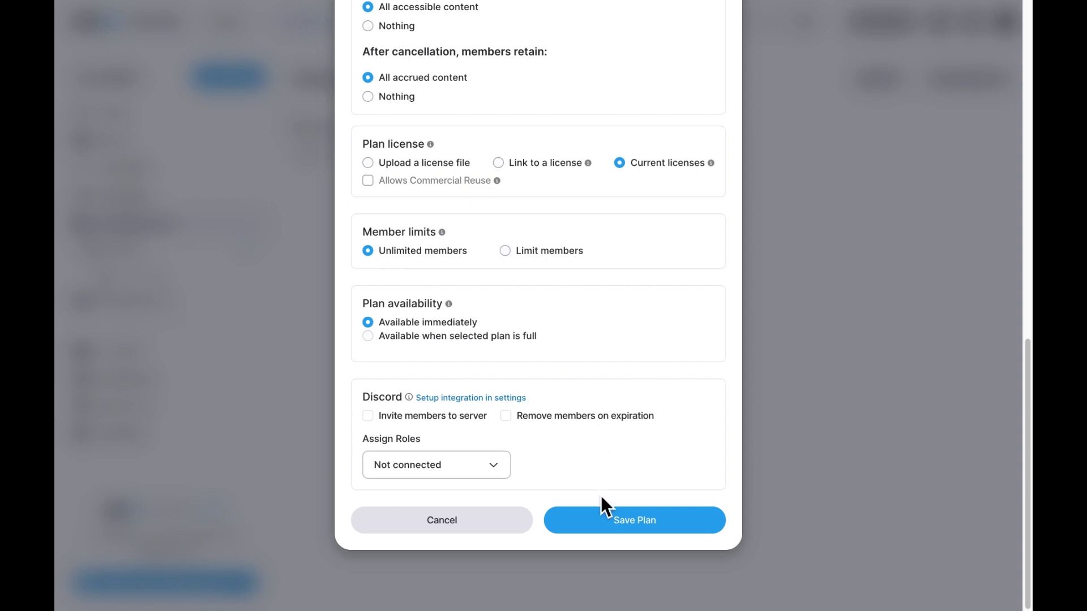
{"action": "left_click", "coordinate": [625, 532]}
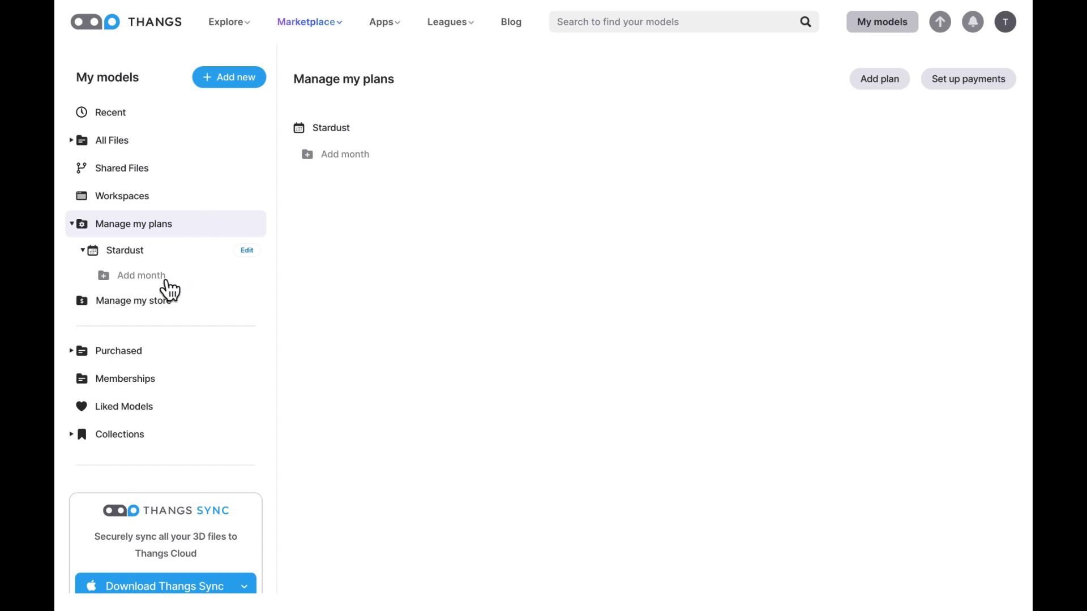
- From the Stardust plan page, bulk-upload the eight barrel, bedroll and bottle files as individual models
{"action": "left_click", "coordinate": [124, 253]}
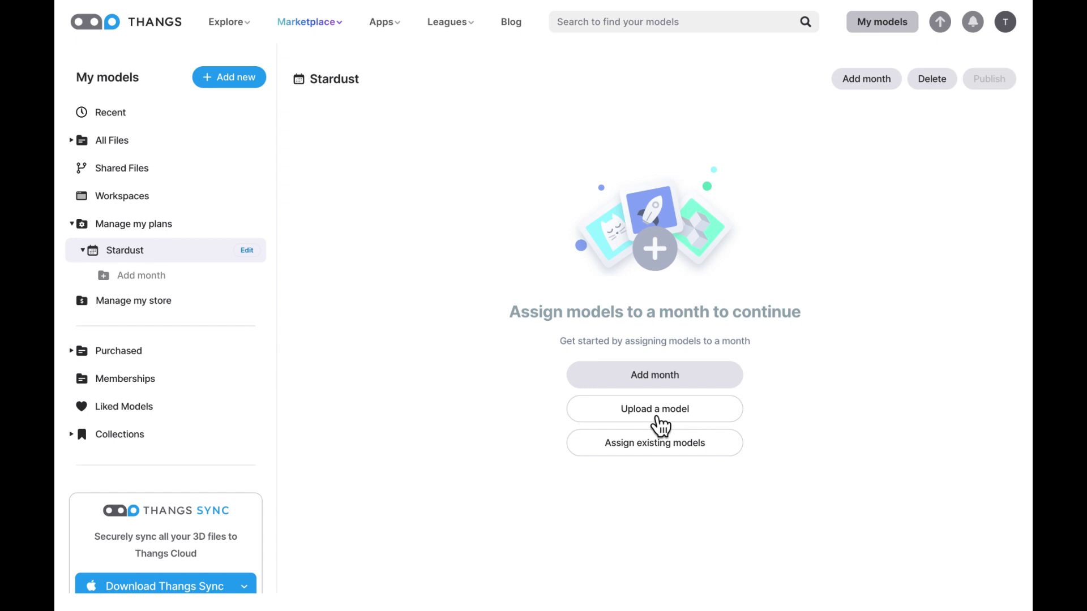
{"action": "left_click", "coordinate": [659, 416]}
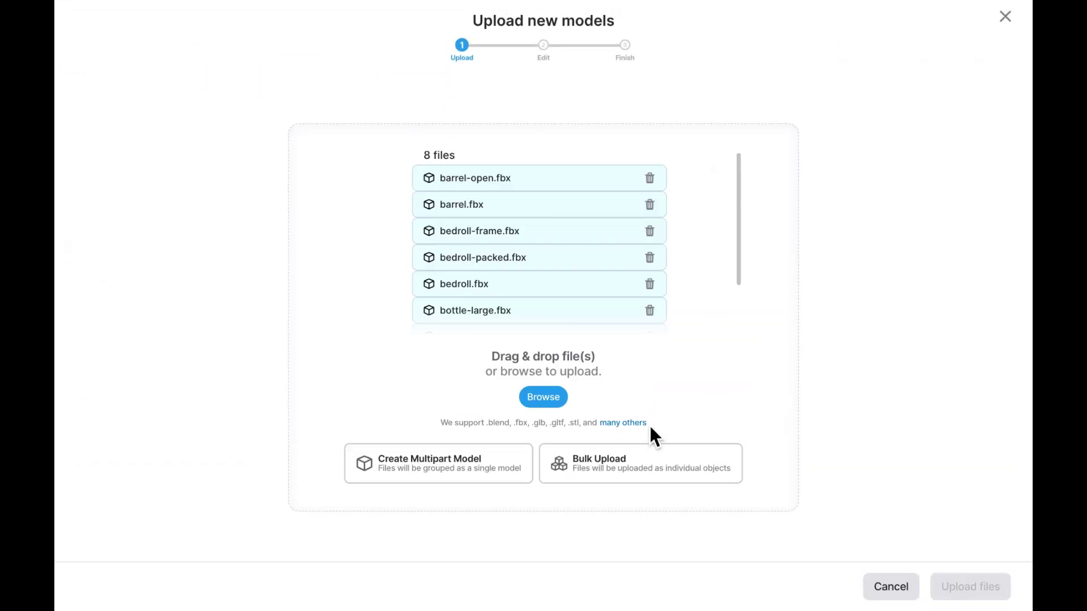
{"action": "left_click", "coordinate": [647, 488]}
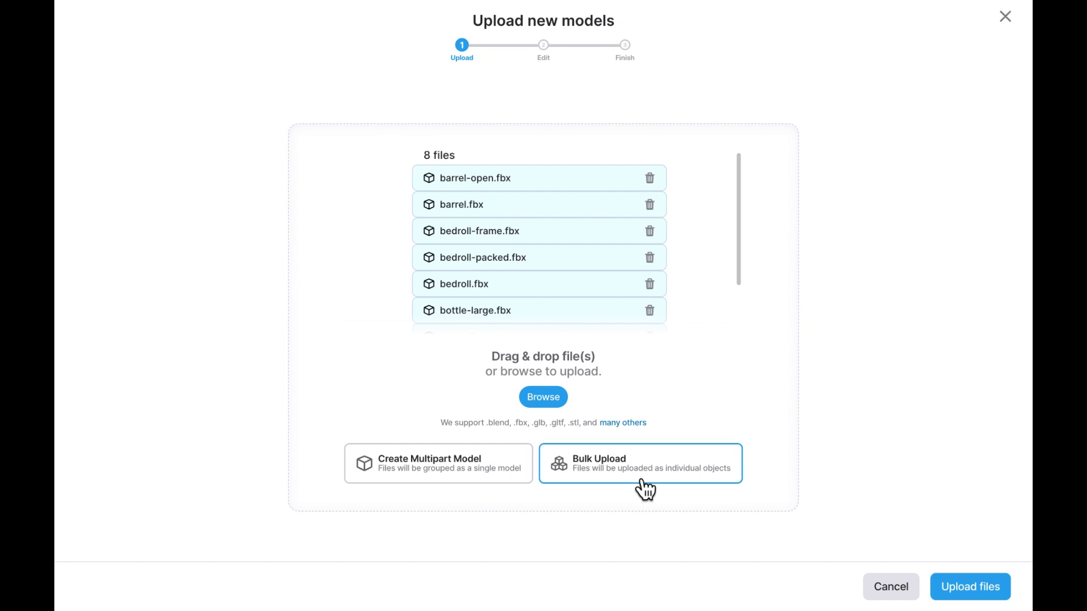
{"action": "left_click", "coordinate": [995, 605]}
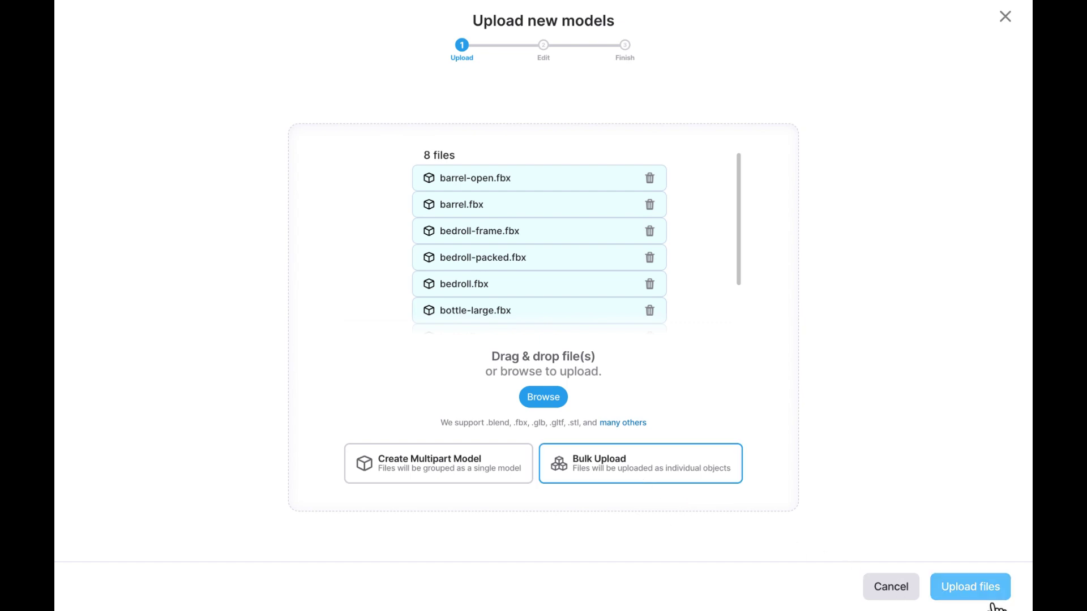
{"action": "scroll", "coordinate": [519, 444], "scroll_direction": "down", "scroll_amount": 1}
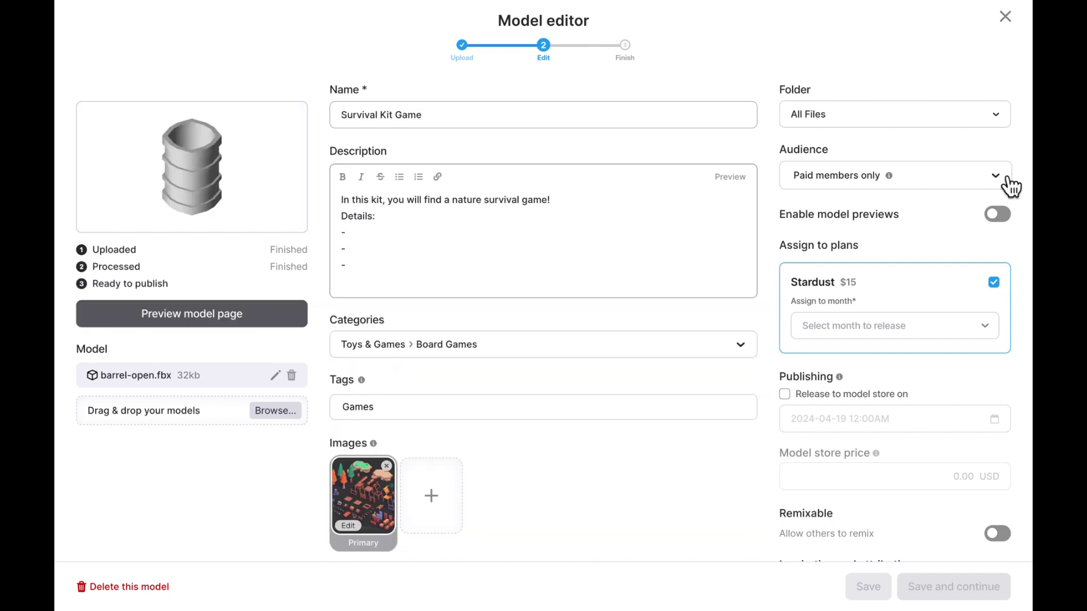
- Set the audience to Public sharing and save the model as Survival Kit Game
{"action": "left_click", "coordinate": [1008, 182]}
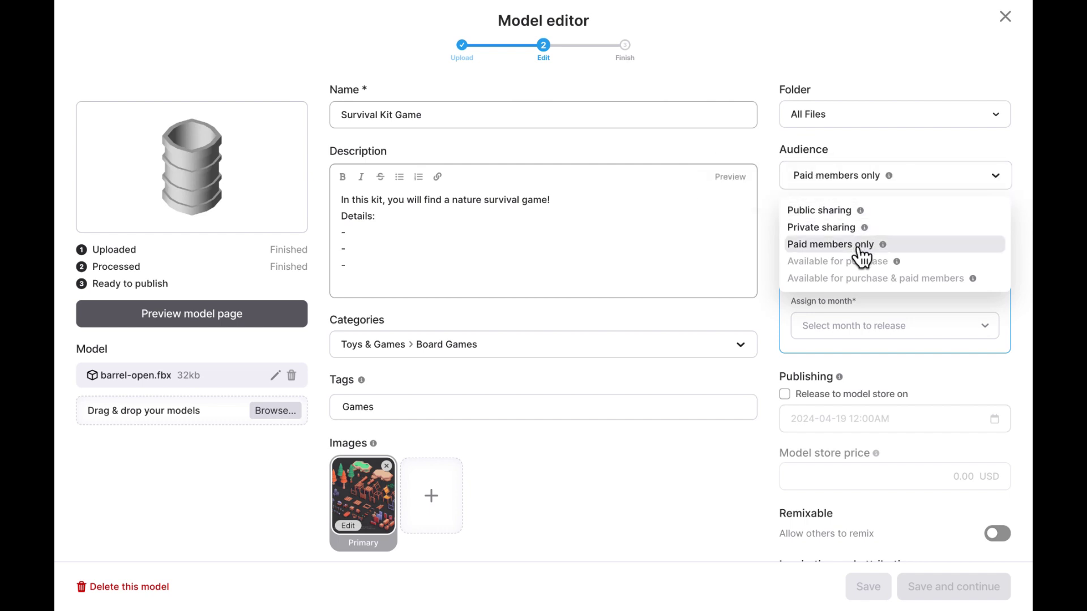
{"action": "left_click", "coordinate": [849, 212]}
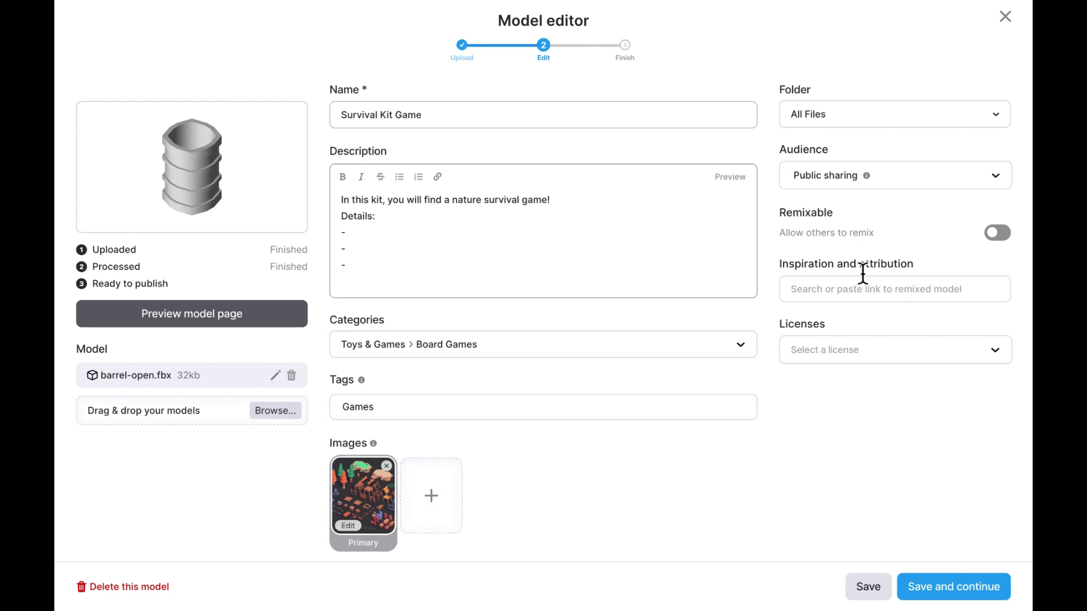
{"action": "left_click", "coordinate": [949, 600]}
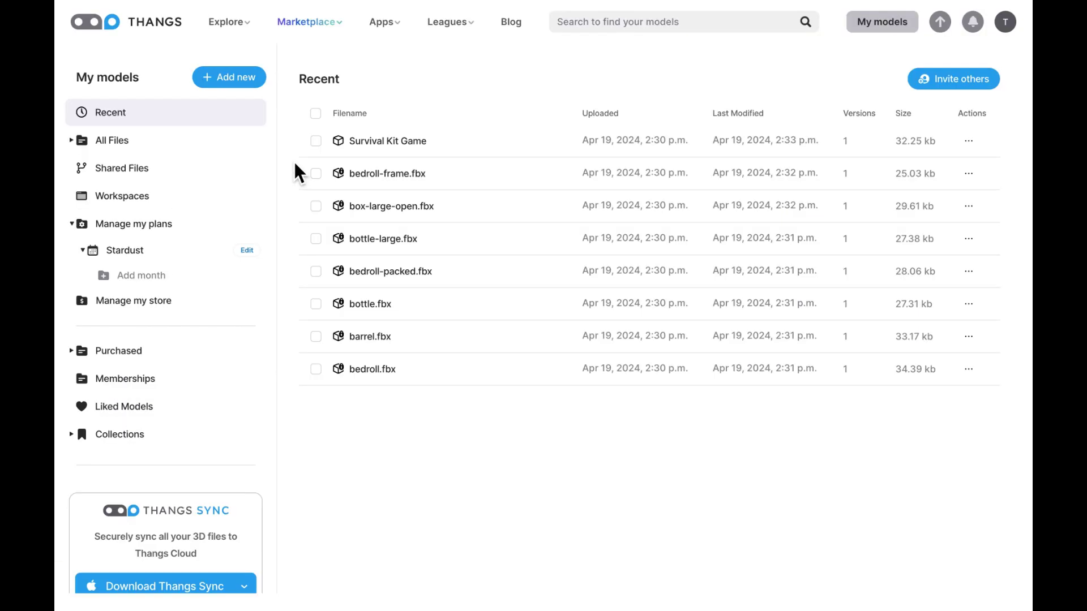
- Select Survival Kit Game and assign it to the Stardust plan via Actions > Assign to Plan
{"action": "left_click", "coordinate": [316, 141]}
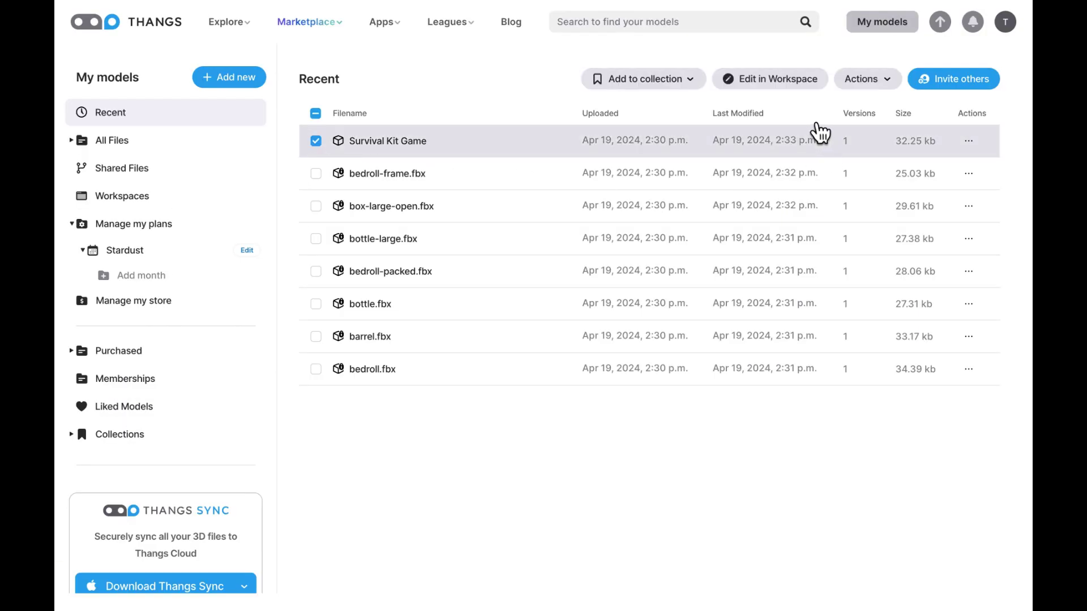
{"action": "left_click", "coordinate": [863, 83]}
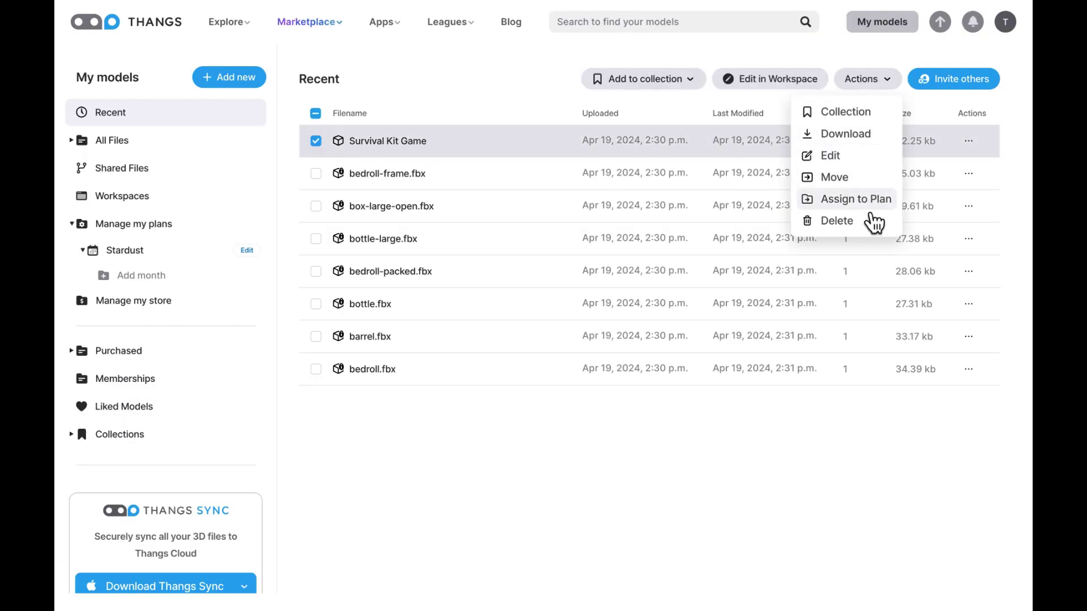
{"action": "left_click", "coordinate": [855, 201]}
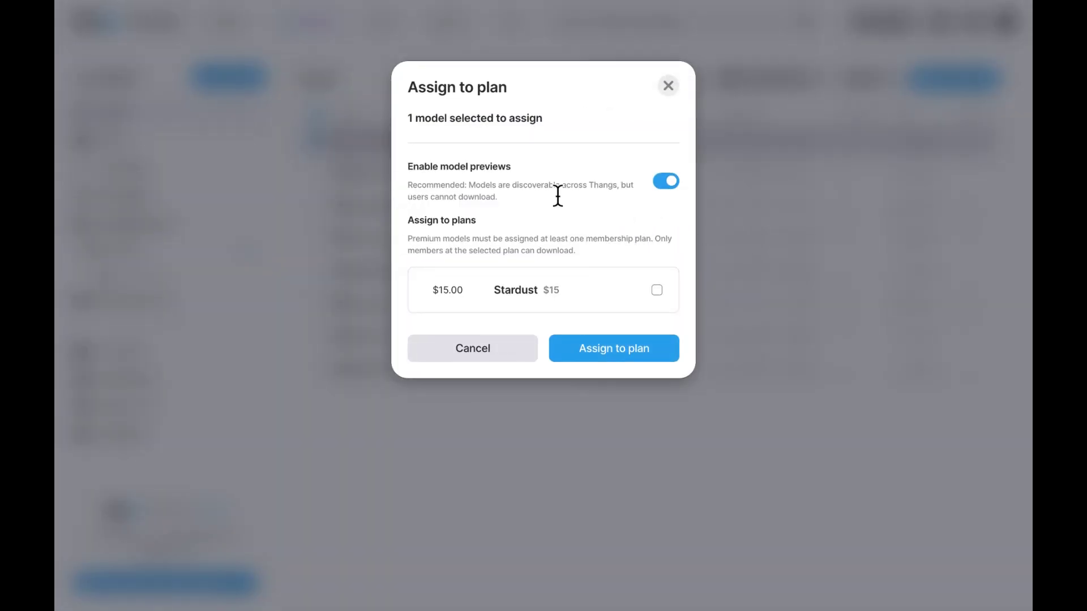
{"action": "left_click", "coordinate": [656, 293]}
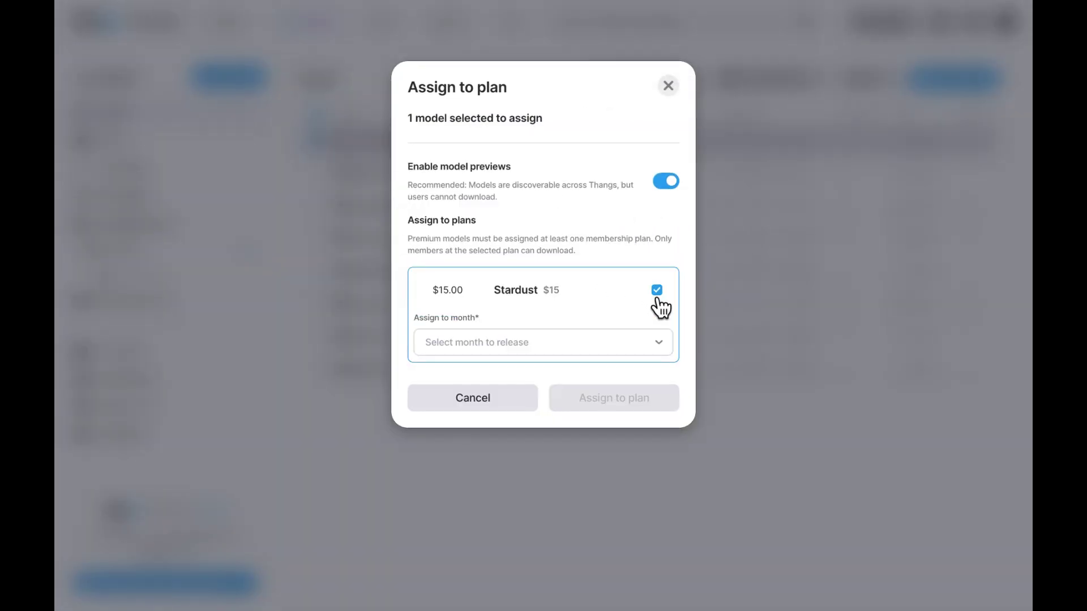
- Add a new May 2024 release month for the assignment, then reach the account menu
{"action": "left_click", "coordinate": [645, 356]}
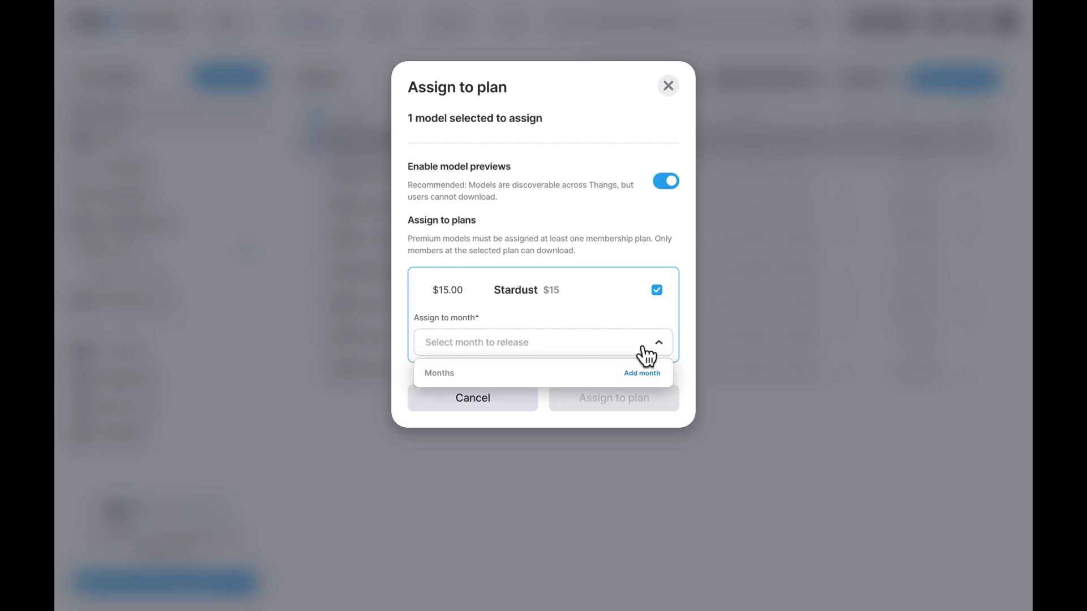
{"action": "left_click", "coordinate": [642, 373]}
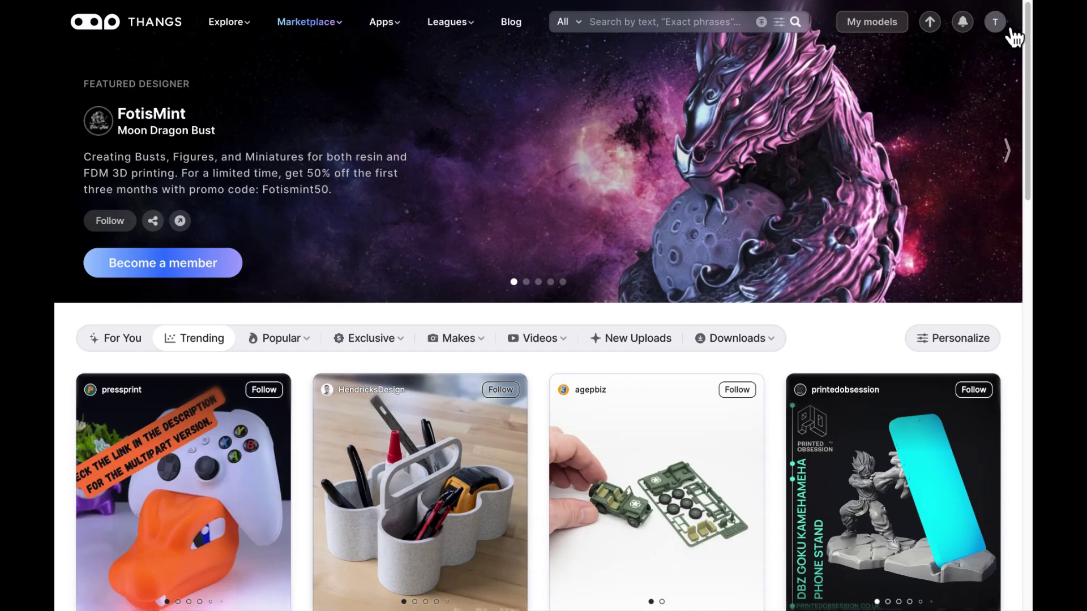
{"action": "left_click", "coordinate": [994, 22]}
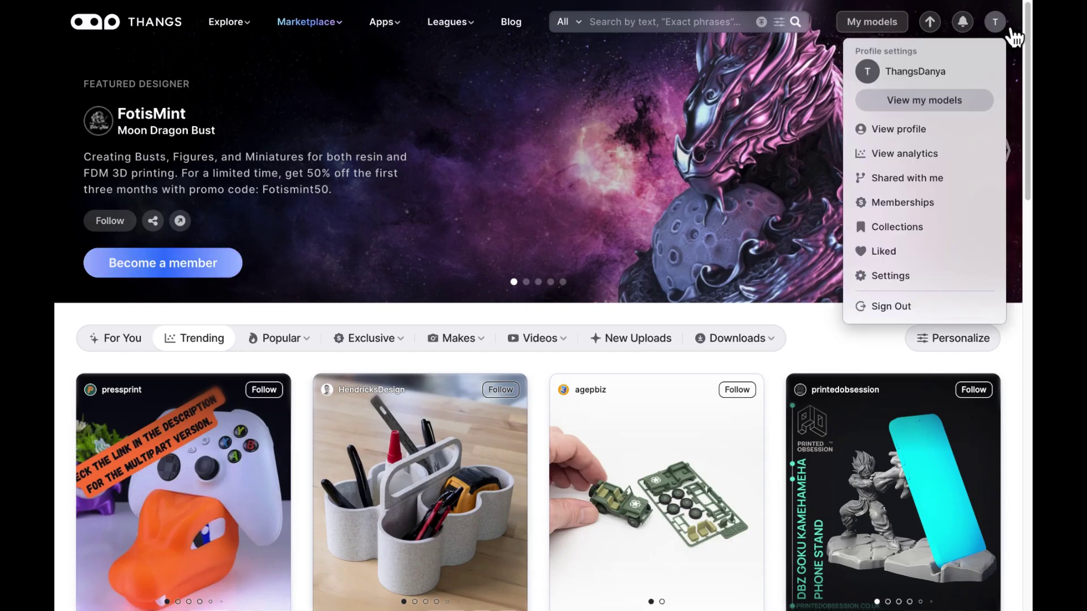
- Start Stripe payment setup from Settings > Monetization, return to Thangs and go back to My models
{"action": "left_click", "coordinate": [911, 289]}
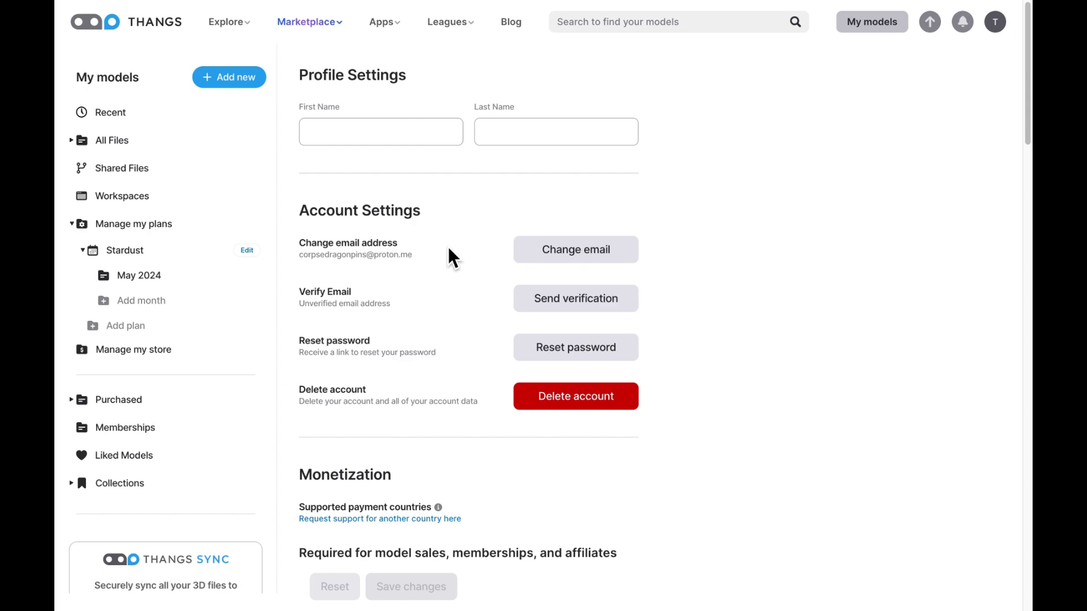
{"action": "scroll", "coordinate": [448, 247], "scroll_direction": "down", "scroll_amount": 1}
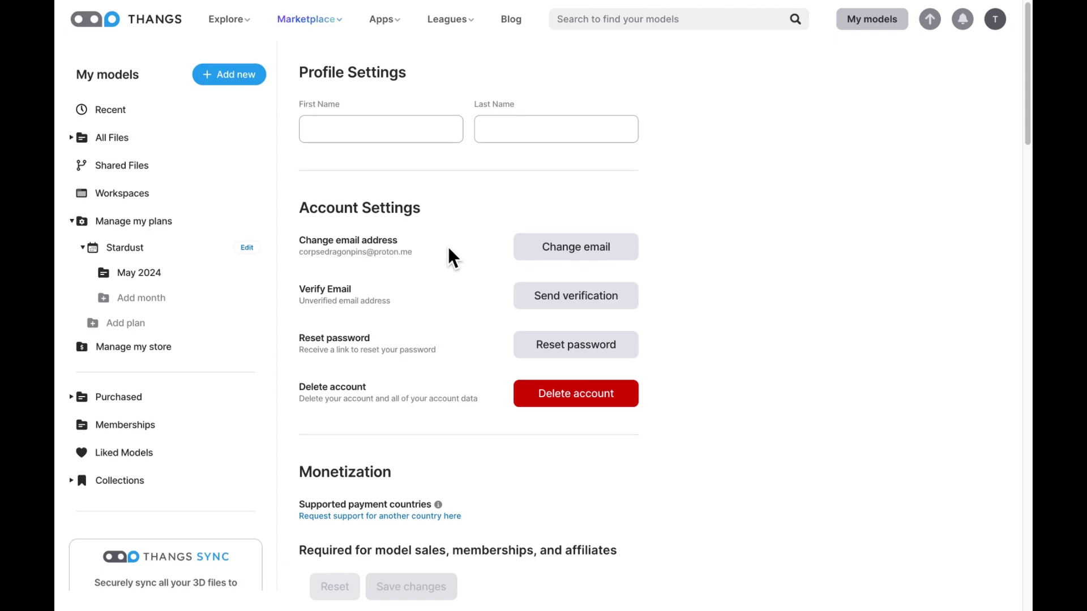
{"action": "scroll", "coordinate": [448, 248], "scroll_direction": "down", "scroll_amount": 1}
{"action": "scroll", "coordinate": [448, 247], "scroll_direction": "down", "scroll_amount": 5}
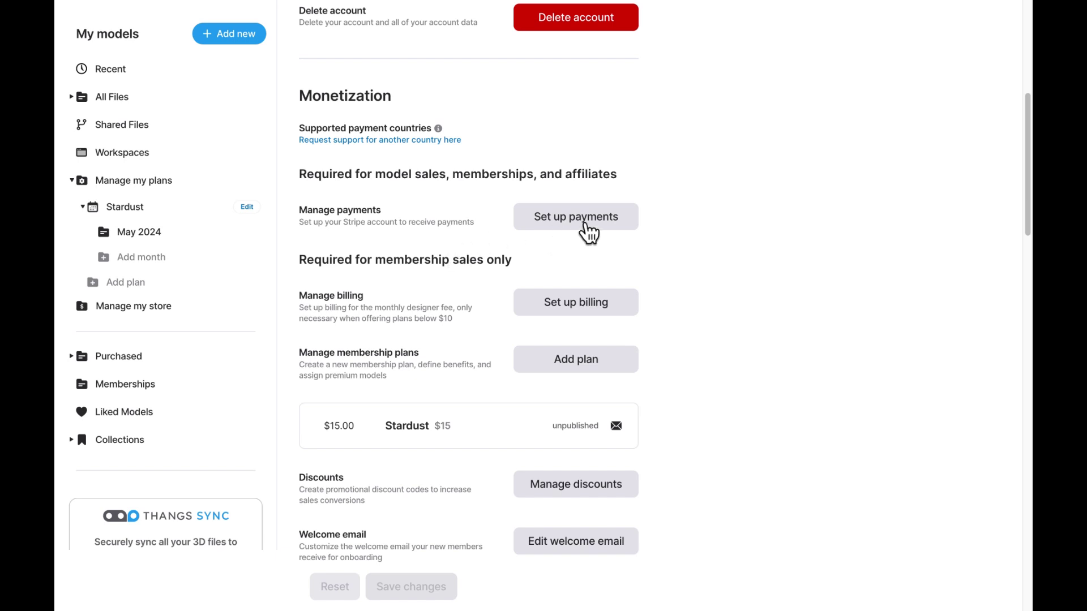
{"action": "left_click", "coordinate": [586, 229]}
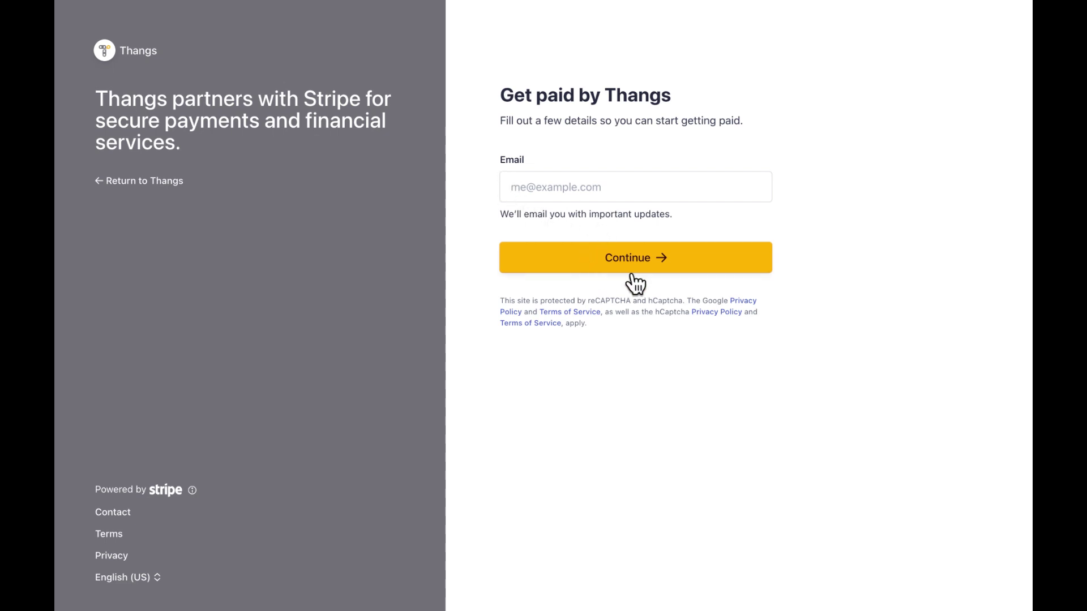
{"action": "left_click", "coordinate": [134, 182]}
{"action": "left_click", "coordinate": [866, 36]}
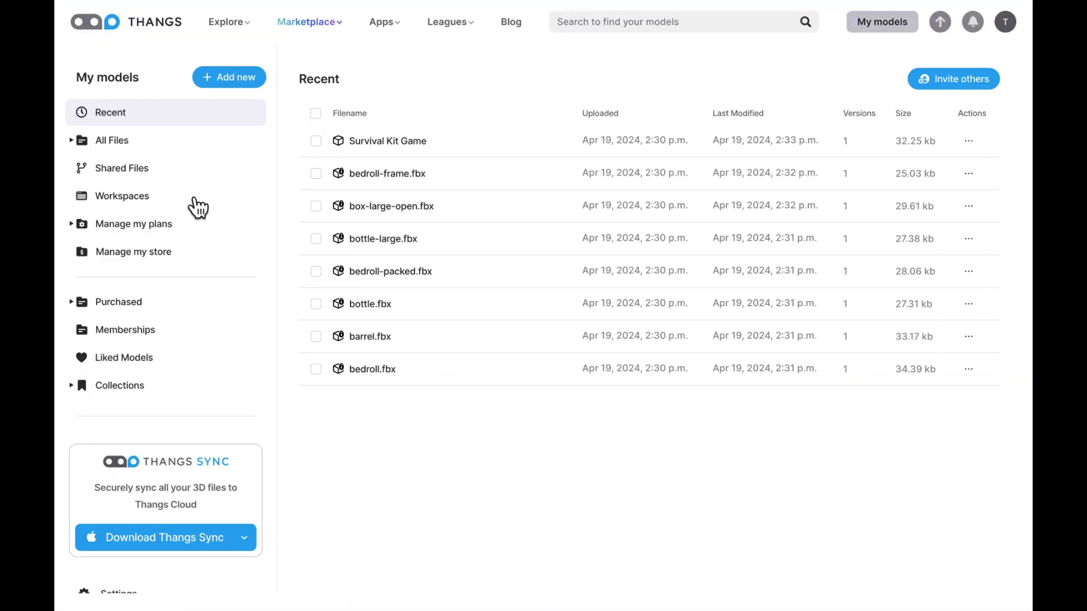
- Publish the Stardust membership plan from Manage my plans and confirm it goes live
{"action": "left_click", "coordinate": [134, 236]}
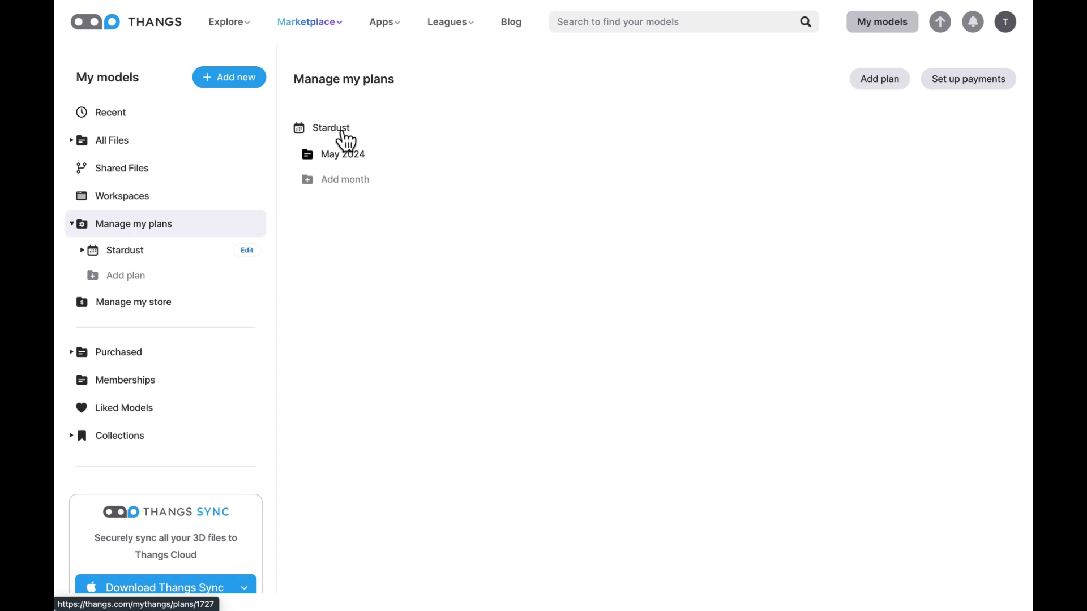
{"action": "left_click", "coordinate": [344, 132]}
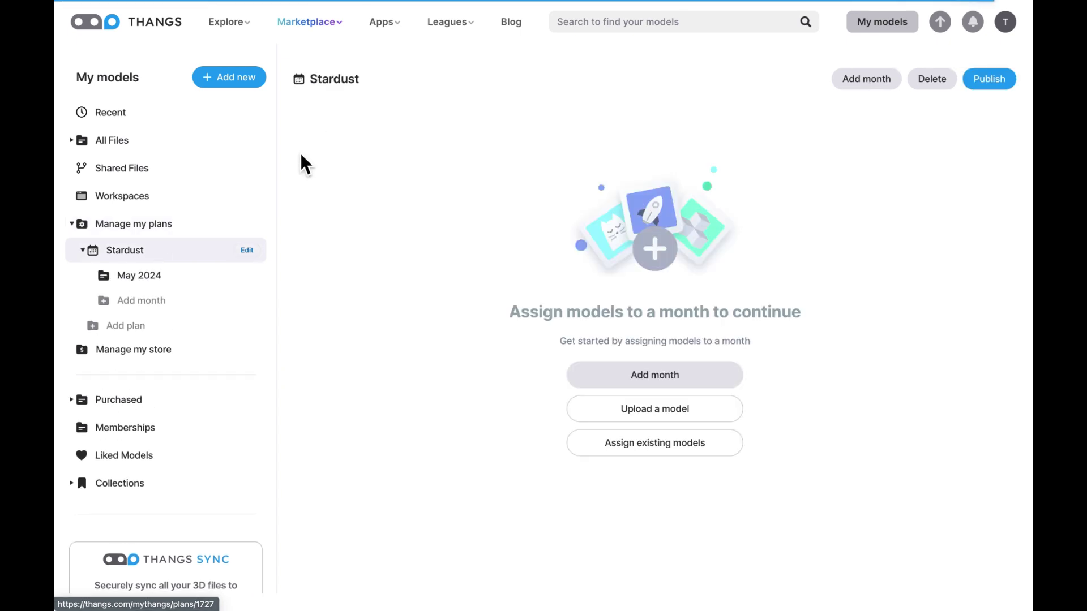
{"action": "left_click", "coordinate": [990, 81]}
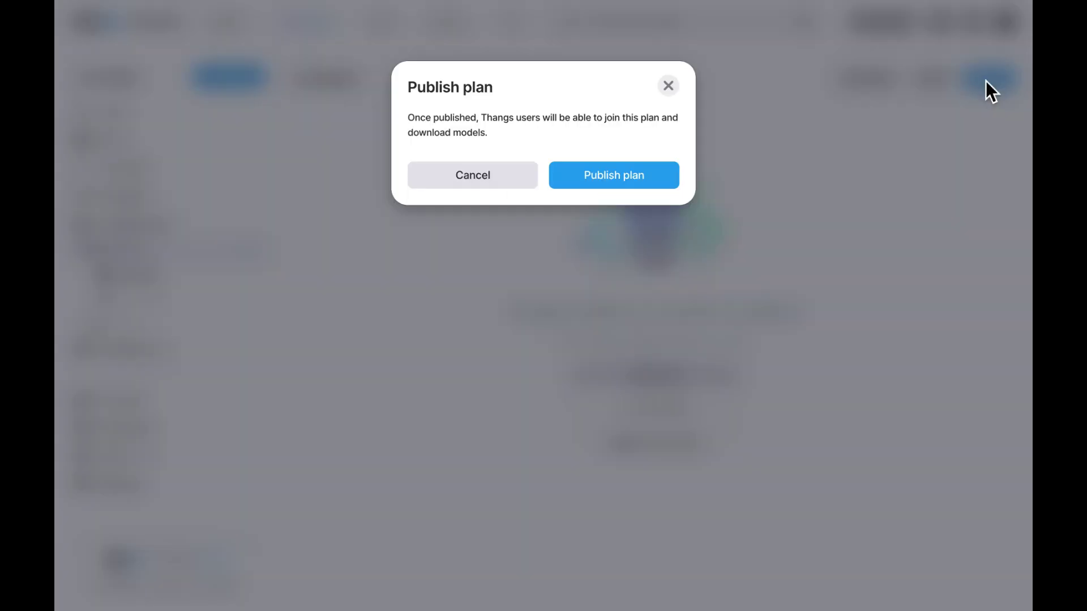
{"action": "left_click", "coordinate": [609, 179]}
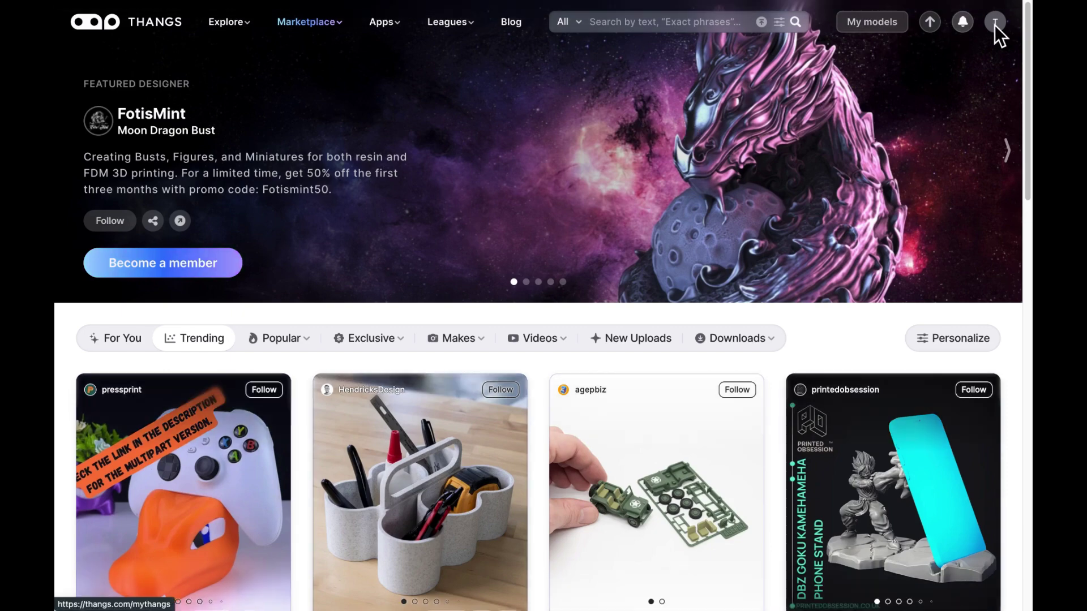
- Edit and save the welcome email for new members from account settings
{"action": "left_click", "coordinate": [995, 25]}
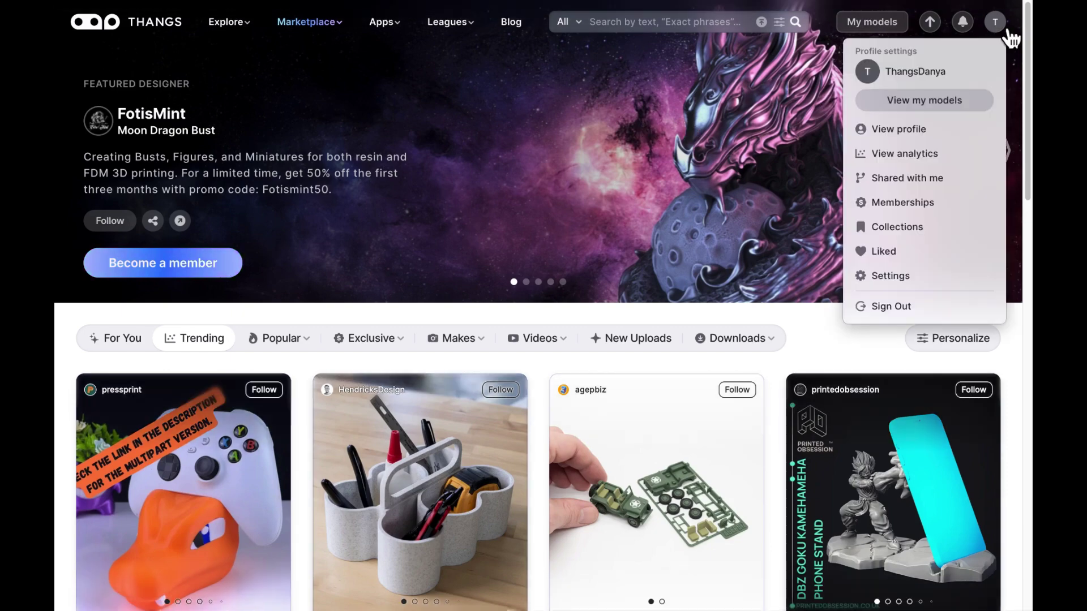
{"action": "left_click", "coordinate": [898, 275]}
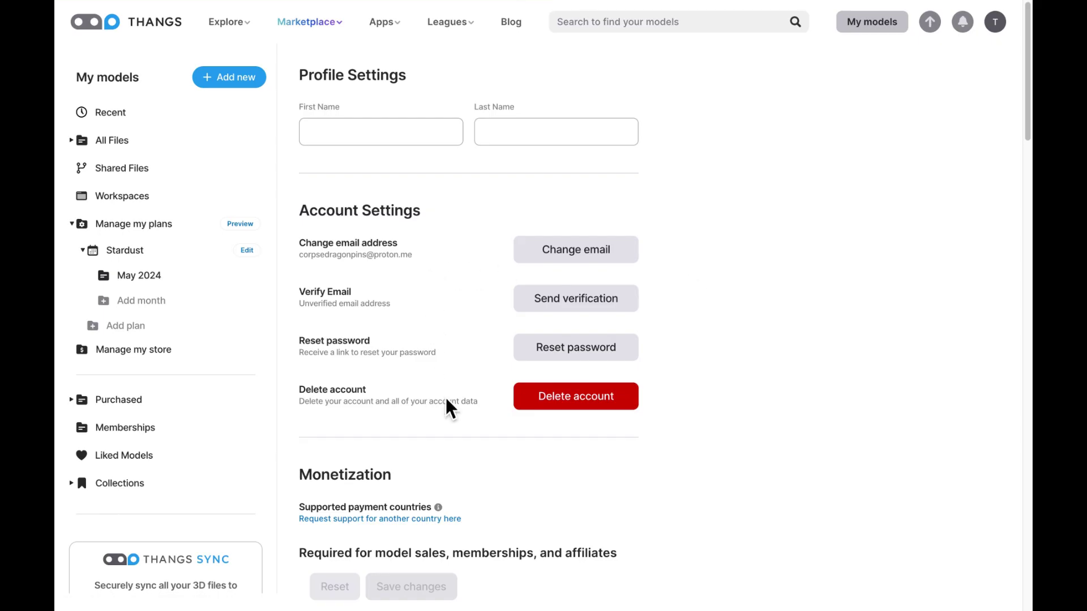
{"action": "scroll", "coordinate": [435, 416], "scroll_direction": "down", "scroll_amount": 2}
{"action": "scroll", "coordinate": [442, 414], "scroll_direction": "down", "scroll_amount": 4}
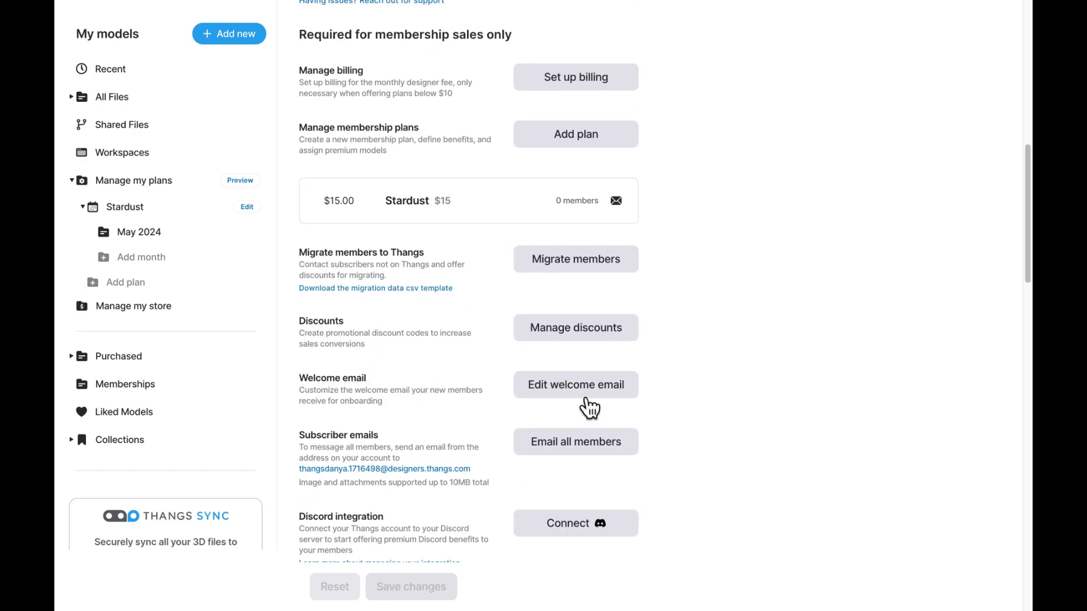
{"action": "left_click", "coordinate": [586, 393]}
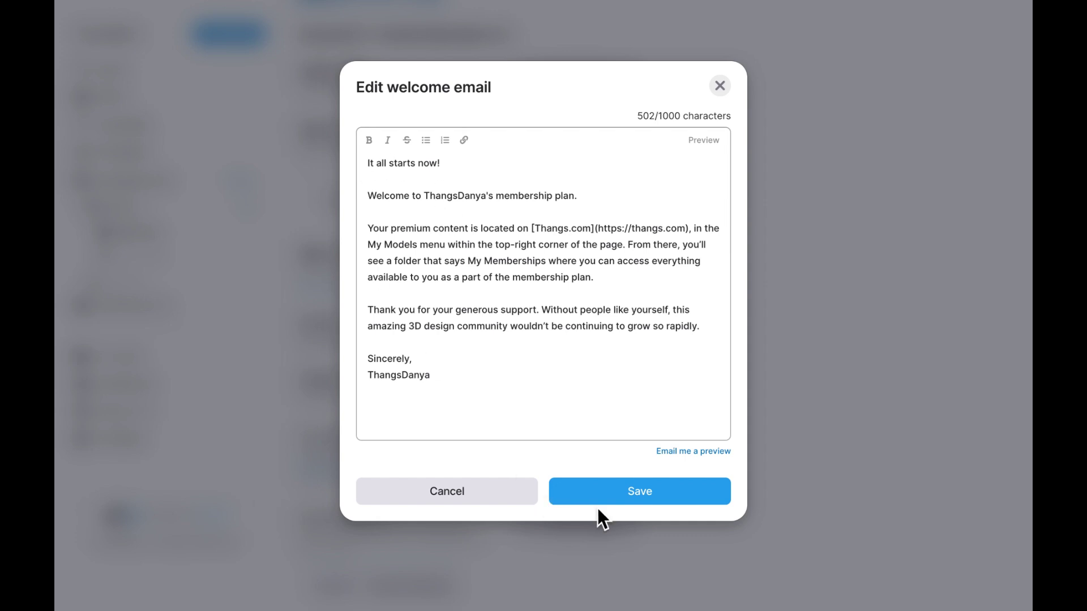
{"action": "left_click", "coordinate": [639, 501]}
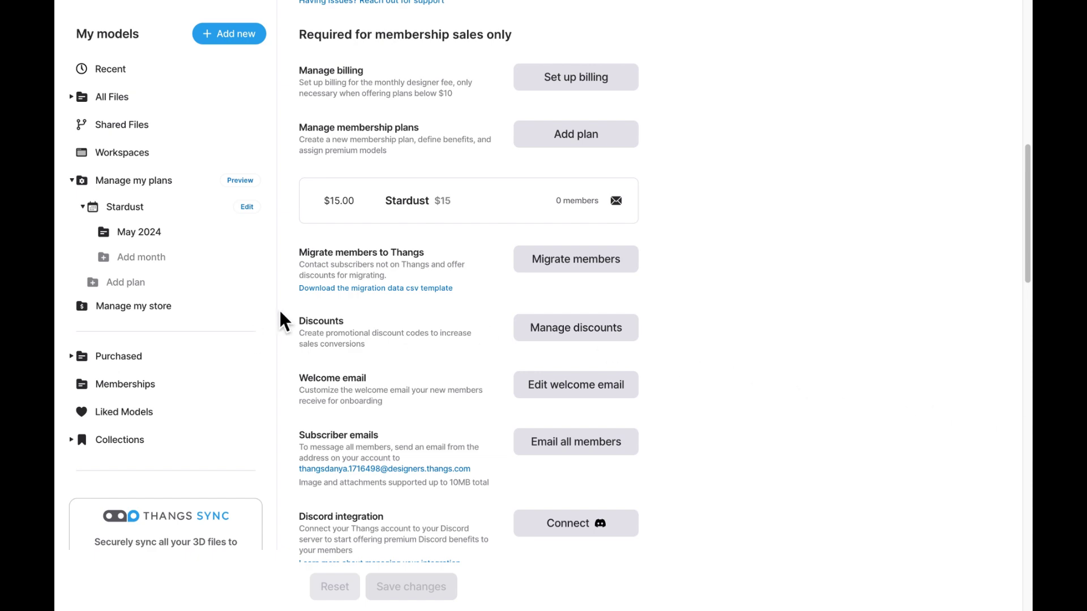
{"action": "scroll", "coordinate": [281, 322], "scroll_direction": "up", "scroll_amount": 5}
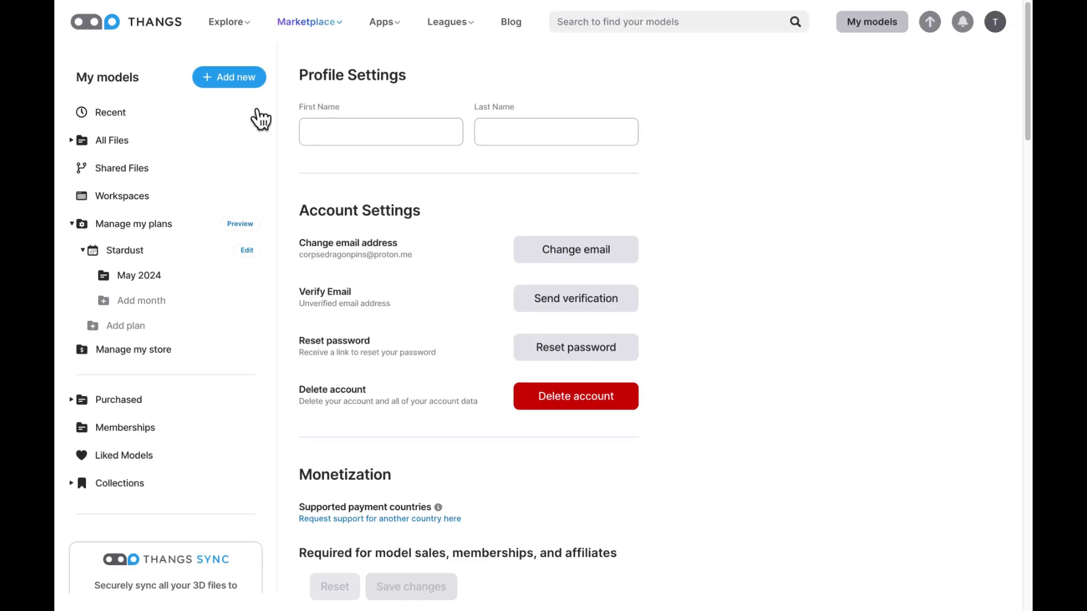
- Return home and reach account settings to start the Discord integration for Thangs Bot
{"action": "left_click", "coordinate": [170, 41]}
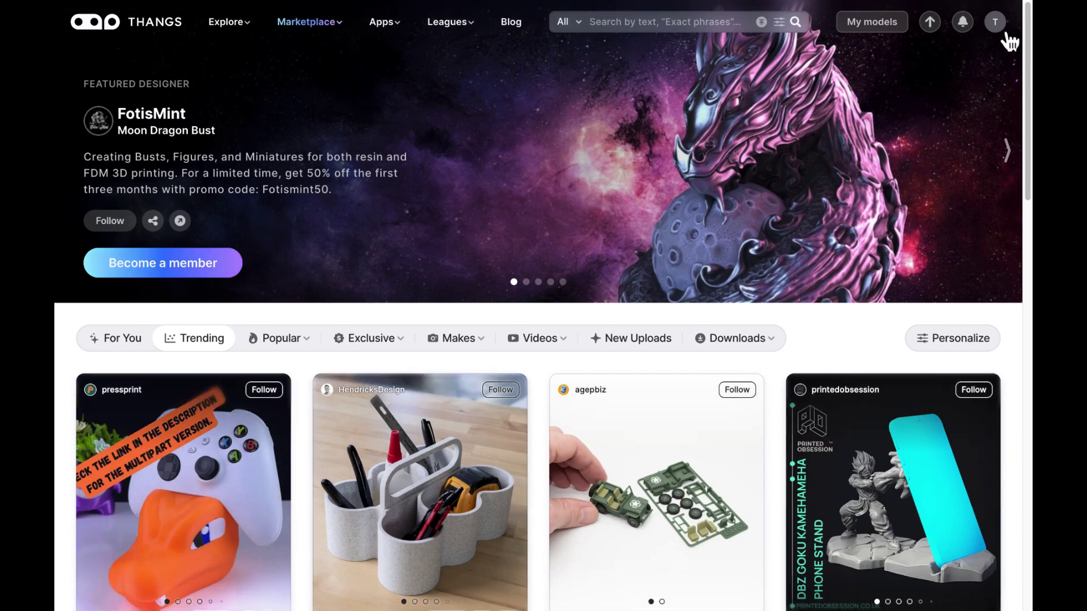
{"action": "left_click", "coordinate": [995, 22]}
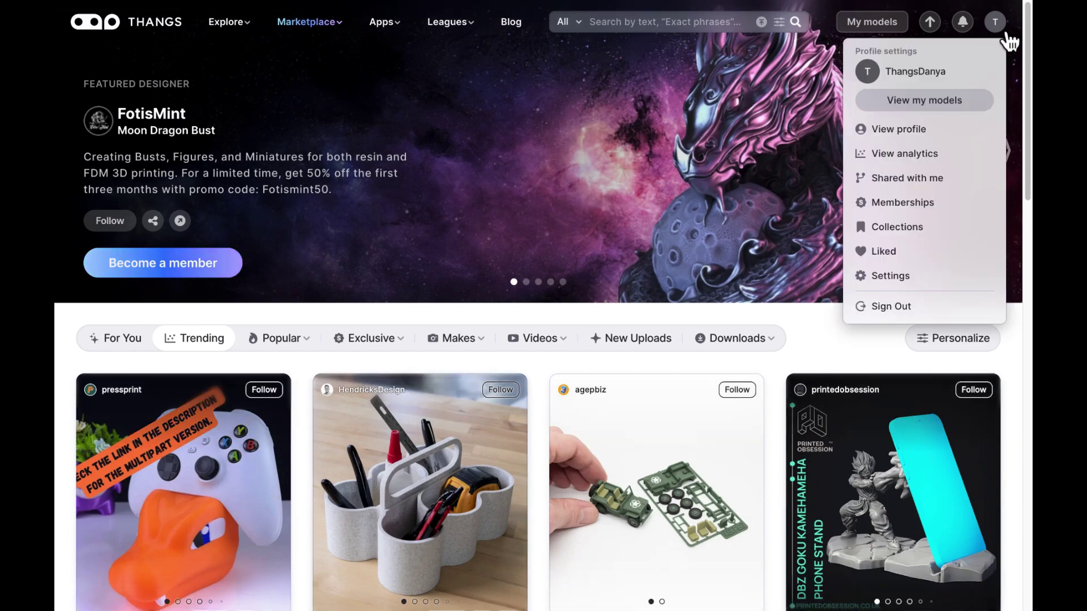
{"action": "left_click", "coordinate": [917, 276]}
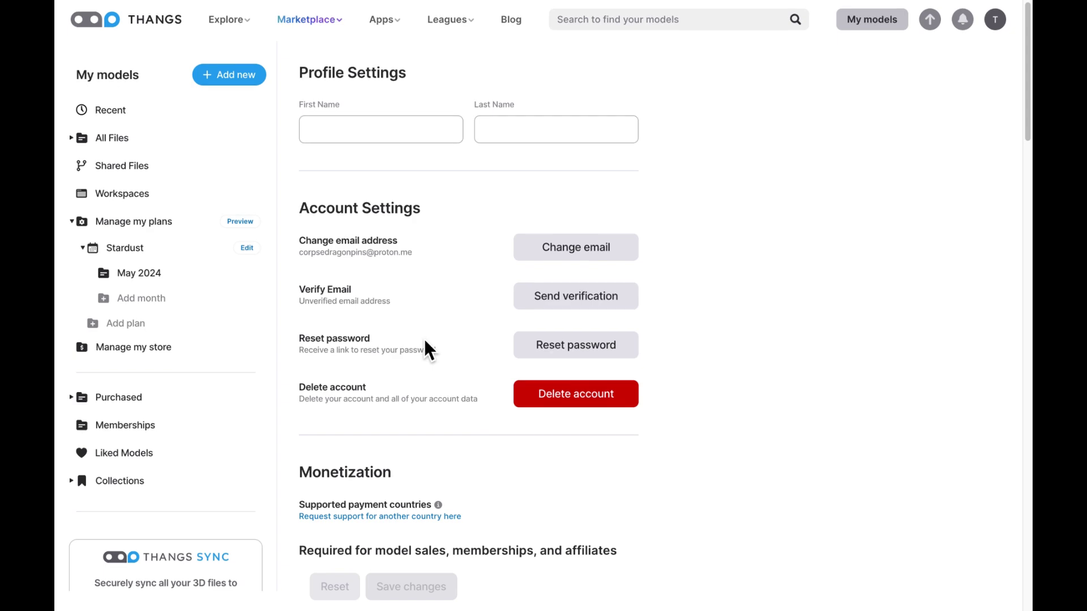
{"action": "scroll", "coordinate": [424, 341], "scroll_direction": "down", "scroll_amount": 8}
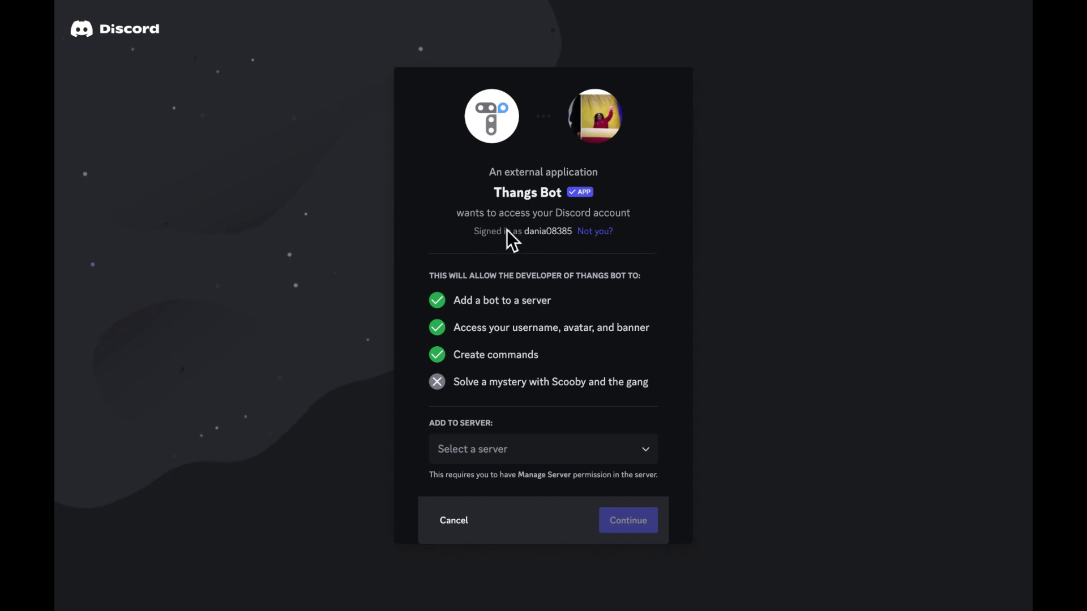
- Toggle the Add to server list on the Thangs Bot authorization without choosing a server
{"action": "left_click", "coordinate": [575, 462]}
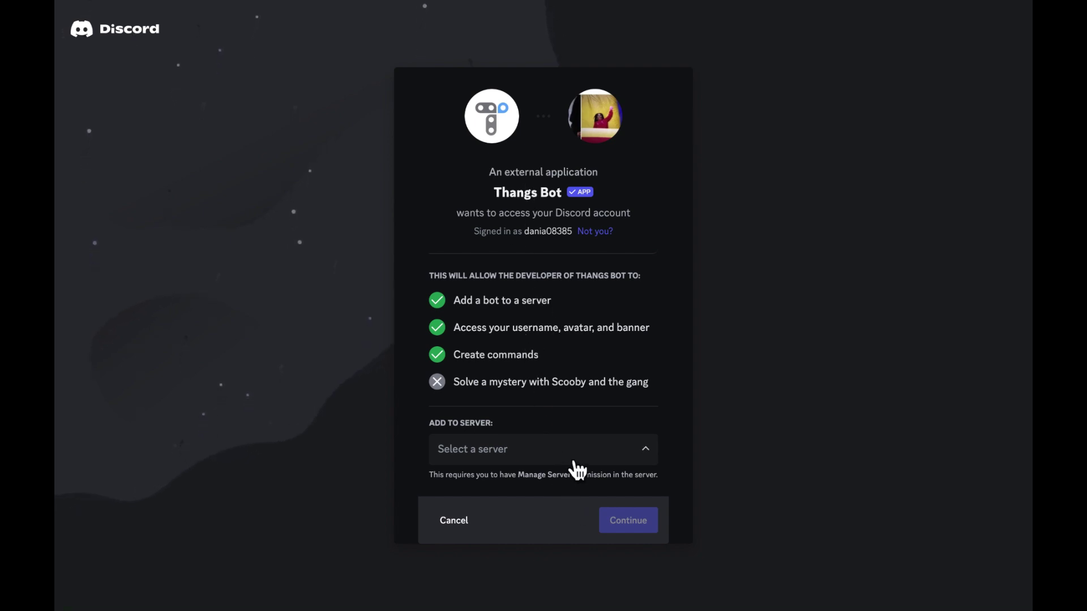
{"action": "left_click", "coordinate": [645, 458]}
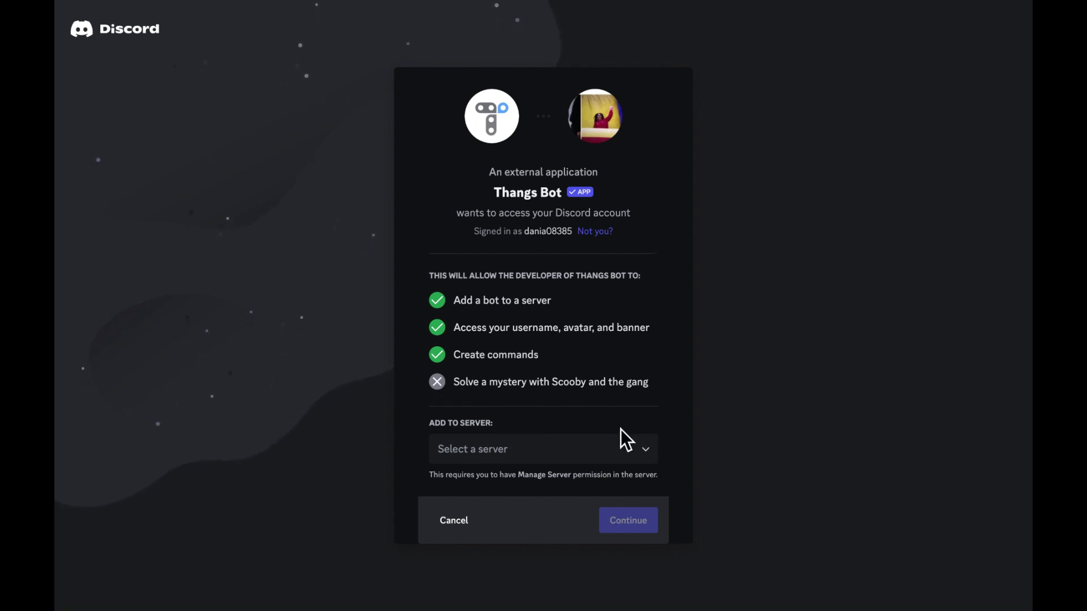
{"action": "left_click", "coordinate": [597, 456]}
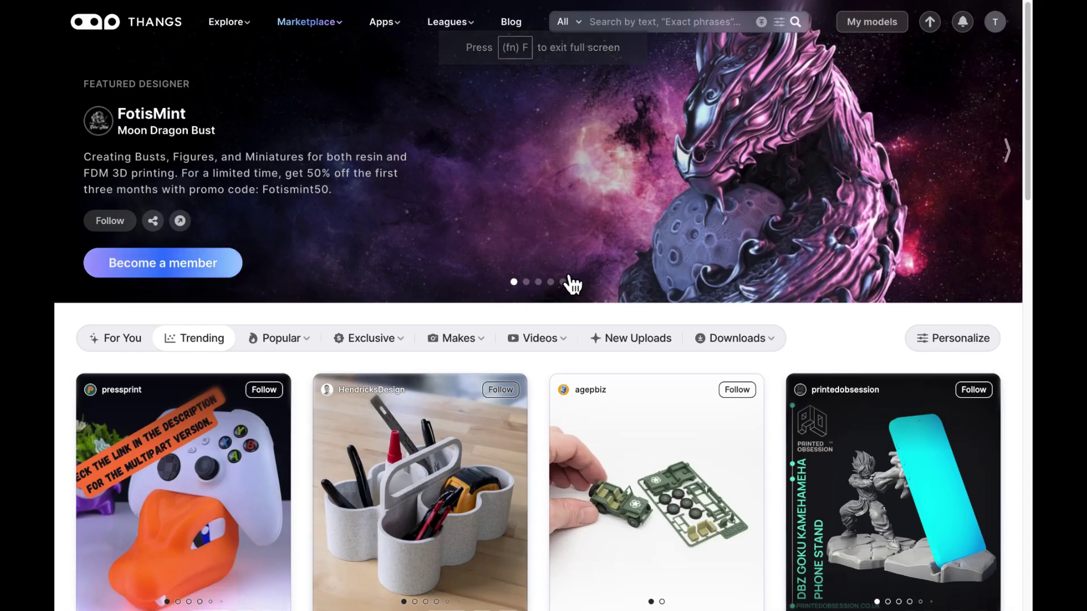
{"action": "left_click", "coordinate": [995, 24]}
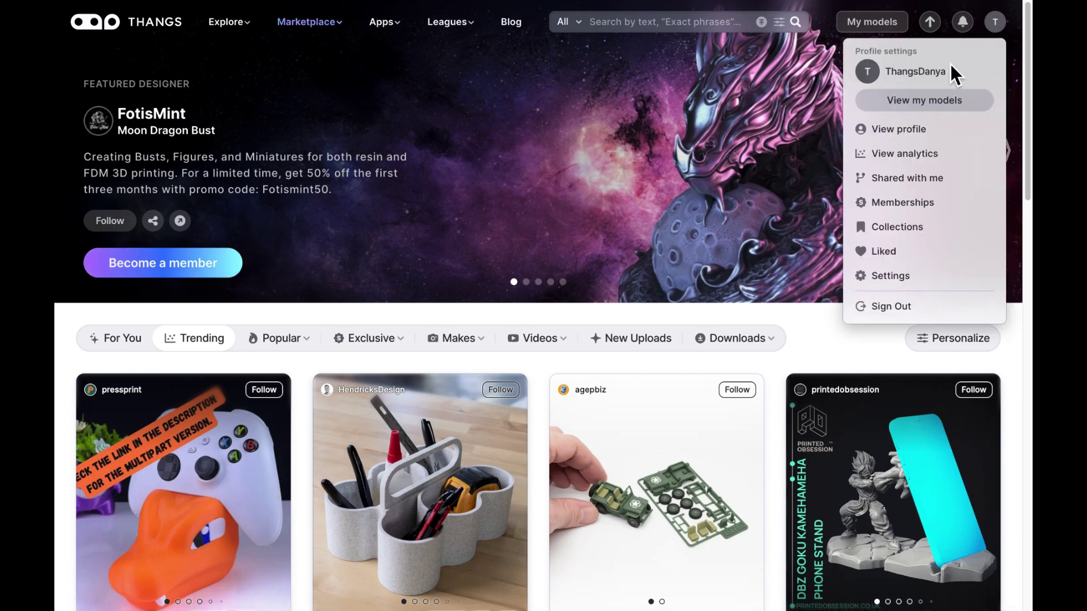
{"action": "left_click", "coordinate": [922, 133]}
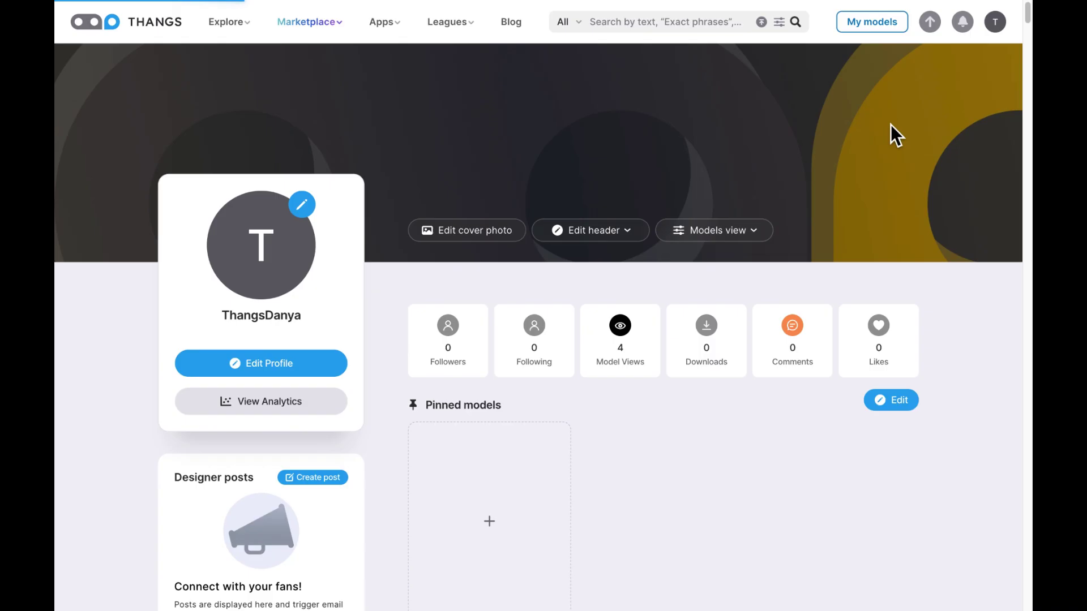
{"action": "scroll", "coordinate": [373, 382], "scroll_direction": "down", "scroll_amount": 1}
{"action": "left_click", "coordinate": [314, 381]}
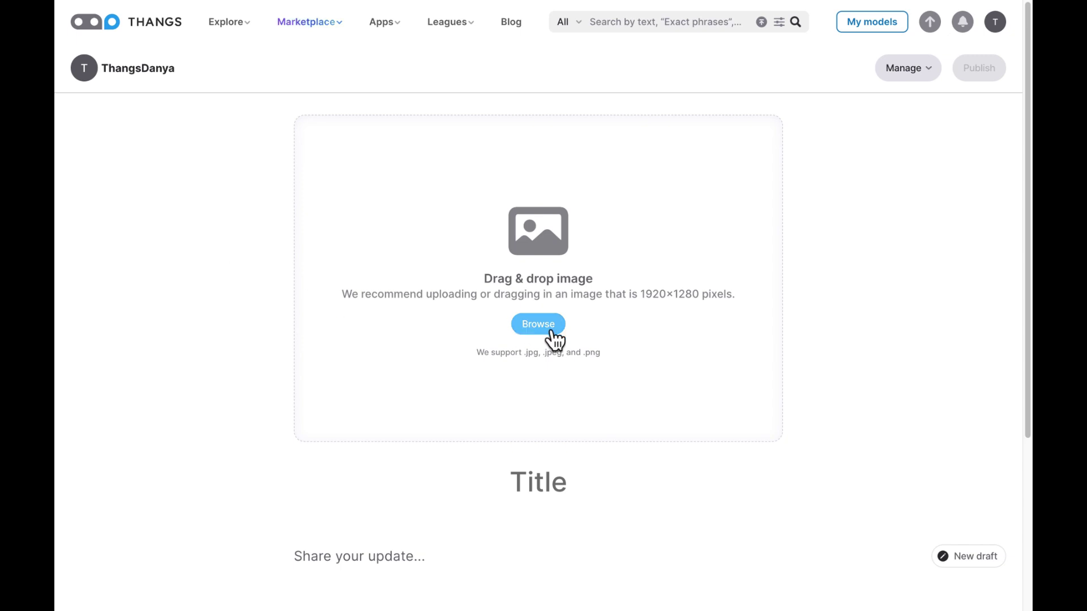
{"action": "scroll", "coordinate": [315, 393], "scroll_direction": "down", "scroll_amount": 2}
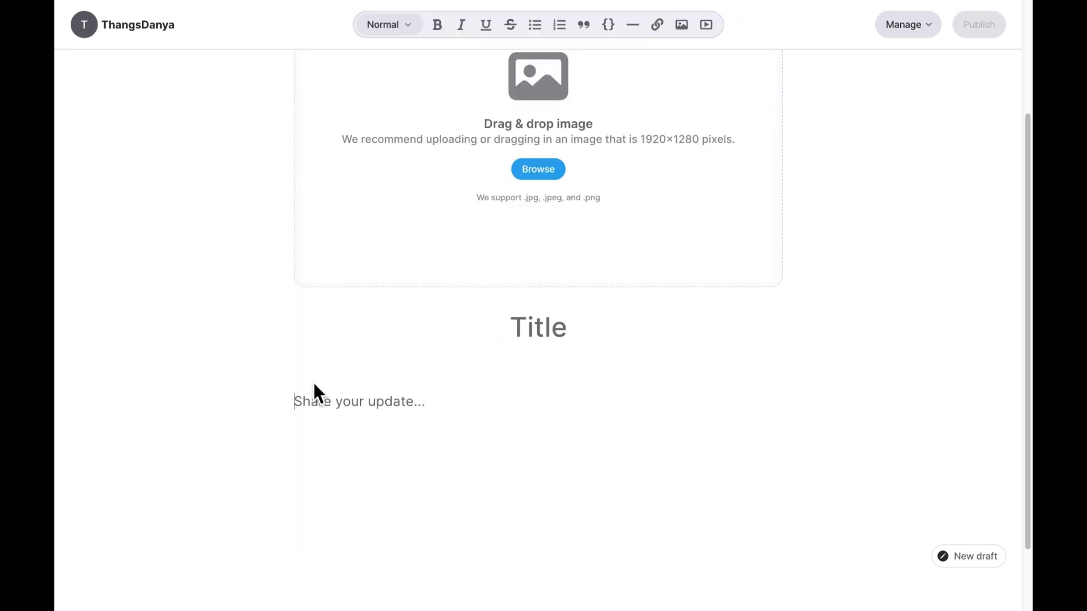
{"action": "scroll", "coordinate": [415, 425], "scroll_direction": "down", "scroll_amount": 1}
{"action": "scroll", "coordinate": [444, 396], "scroll_direction": "up", "scroll_amount": 3}
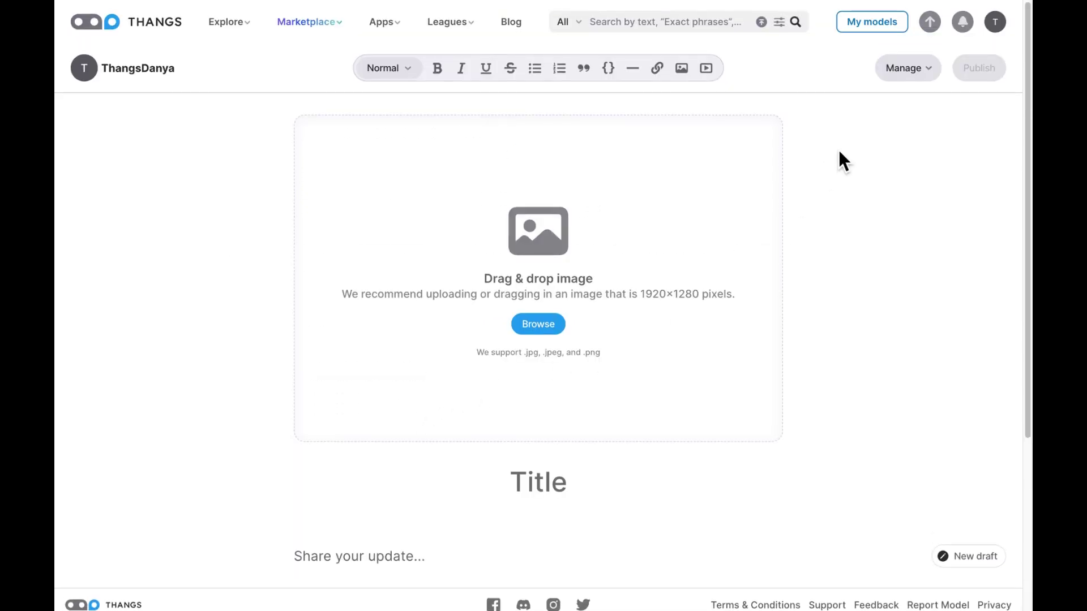
{"action": "left_click", "coordinate": [932, 73]}
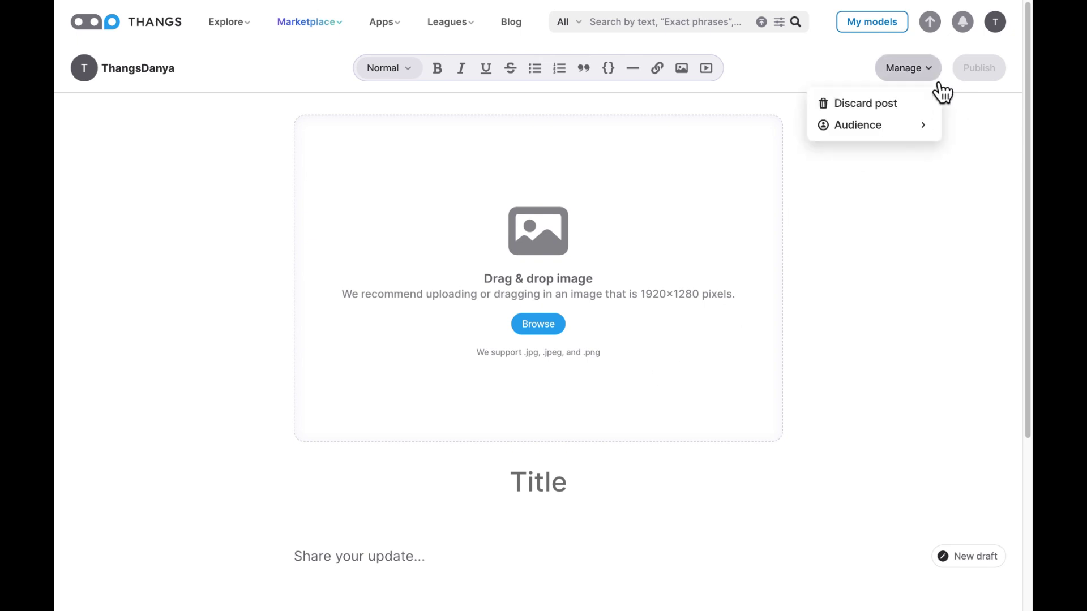
{"action": "mouse_move", "coordinate": [857, 125]}
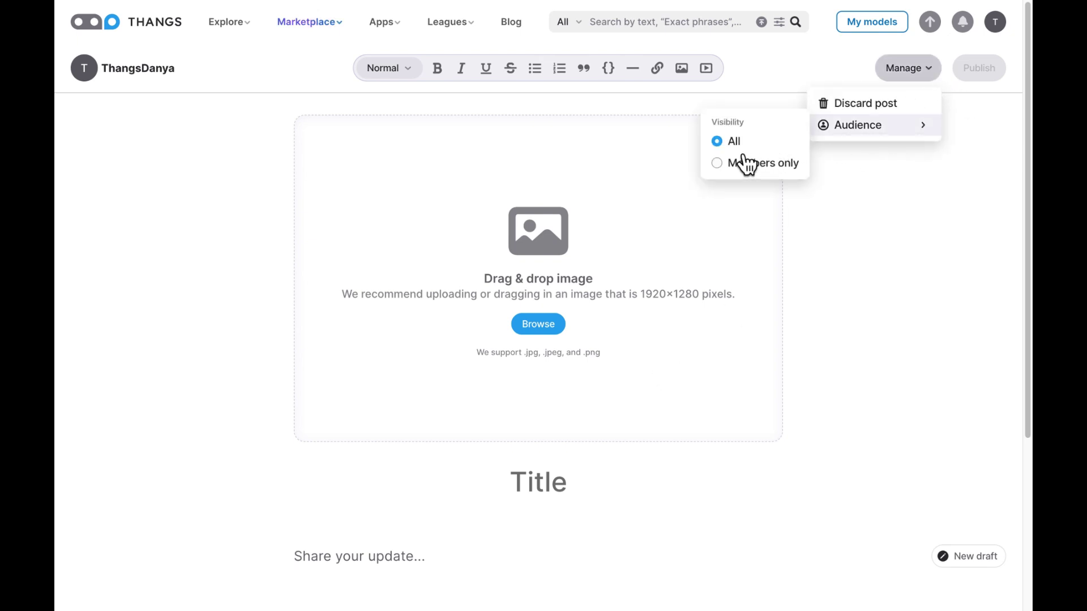
{"action": "left_click", "coordinate": [732, 173]}
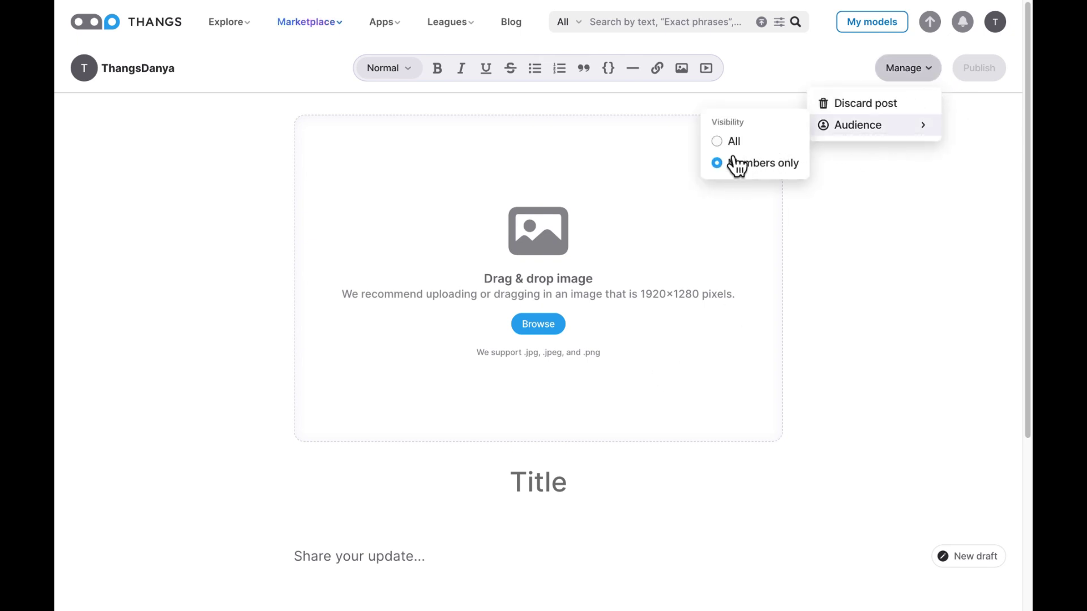
{"action": "left_click", "coordinate": [874, 176]}
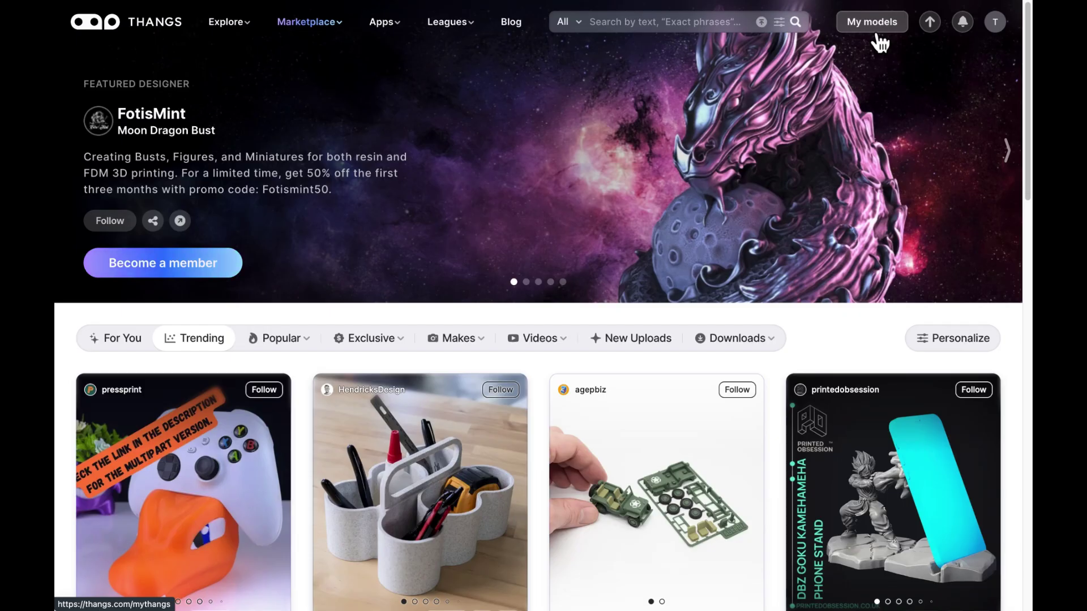
- From My models, reach the box-large-open.fbx model page and its Actions menu
{"action": "left_click", "coordinate": [877, 36]}
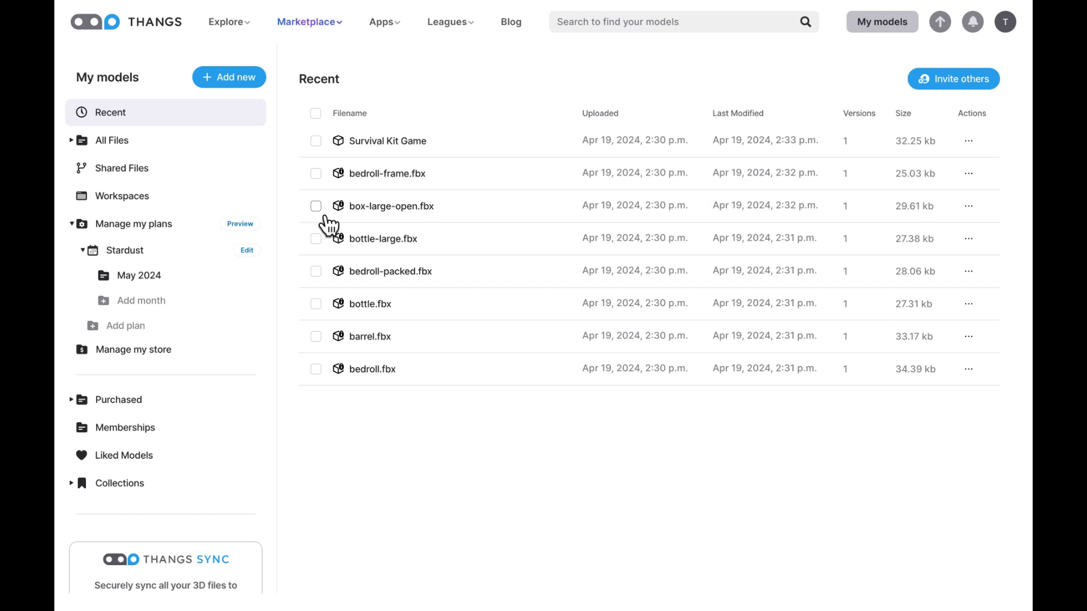
{"action": "left_click", "coordinate": [315, 206]}
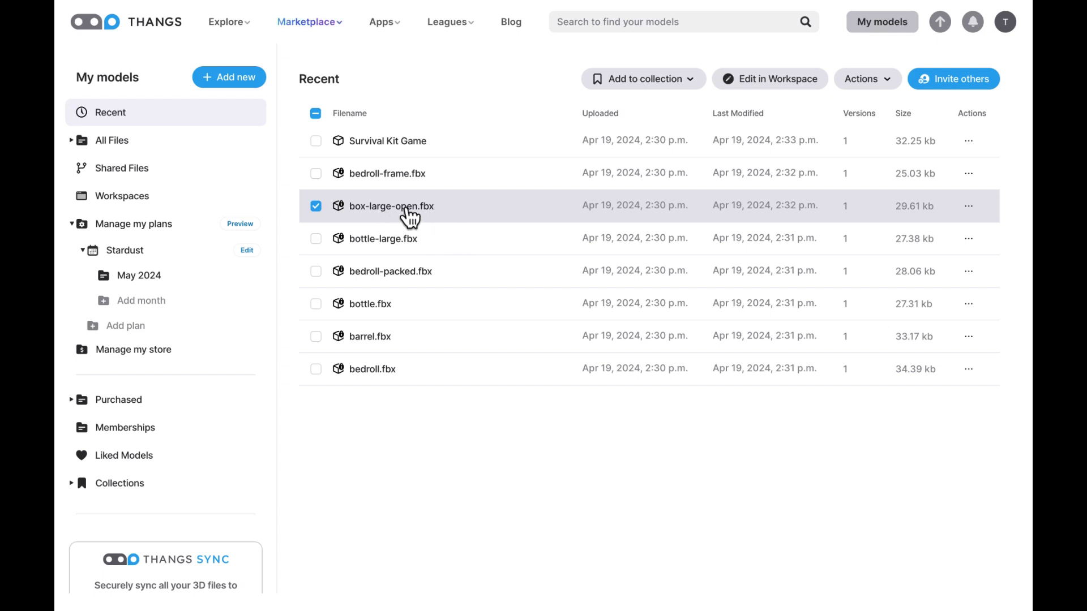
{"action": "left_click", "coordinate": [400, 206]}
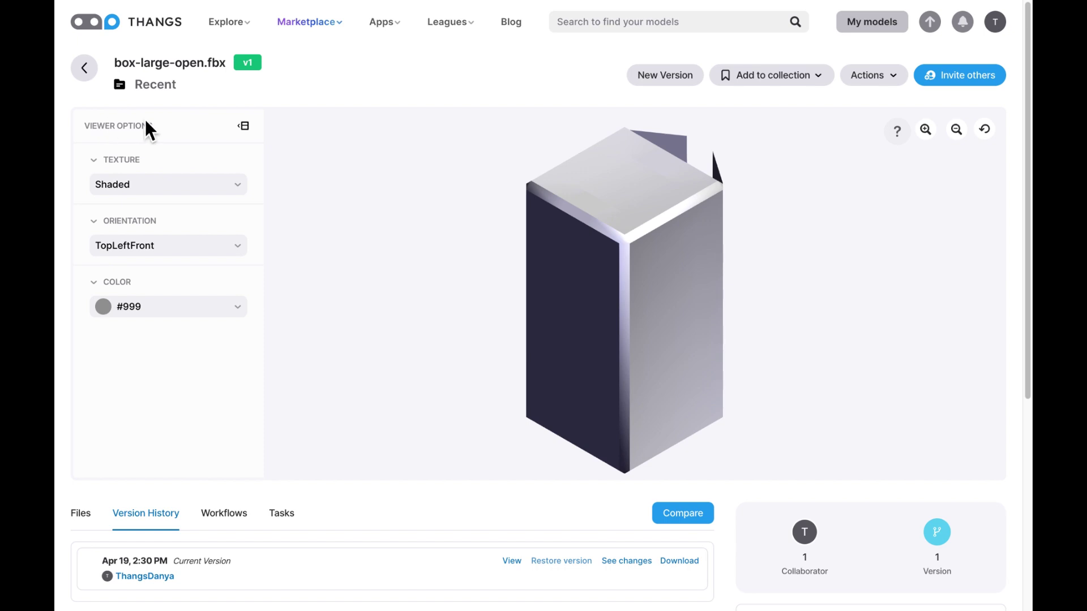
{"action": "left_click", "coordinate": [880, 84]}
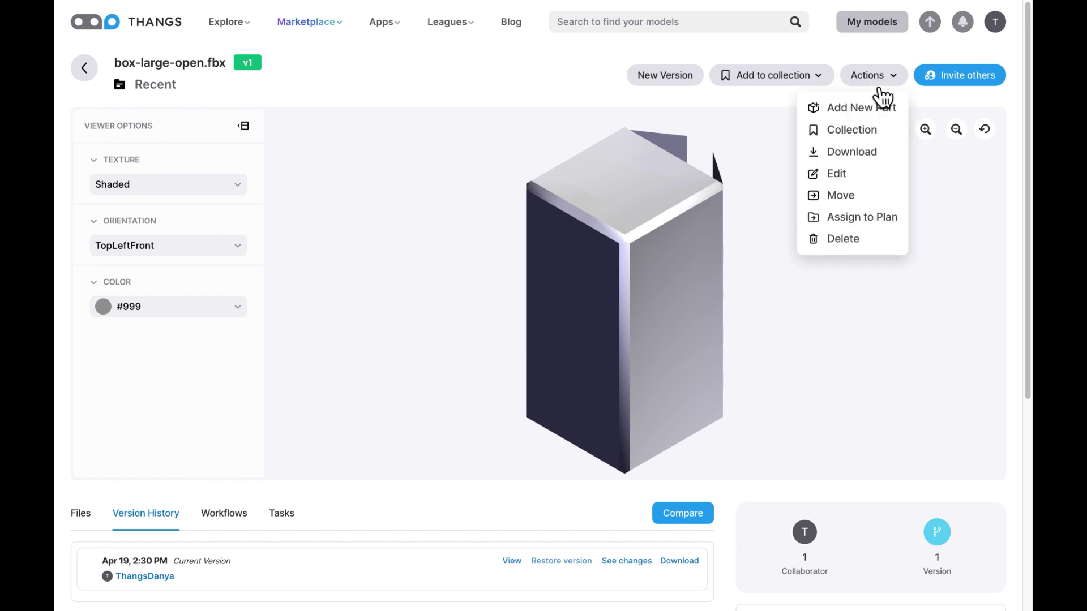
- Set audience to purchase & paid members, price 3.00 USD, Stardust May 2024, Board Games, and publish
{"action": "left_click", "coordinate": [845, 178]}
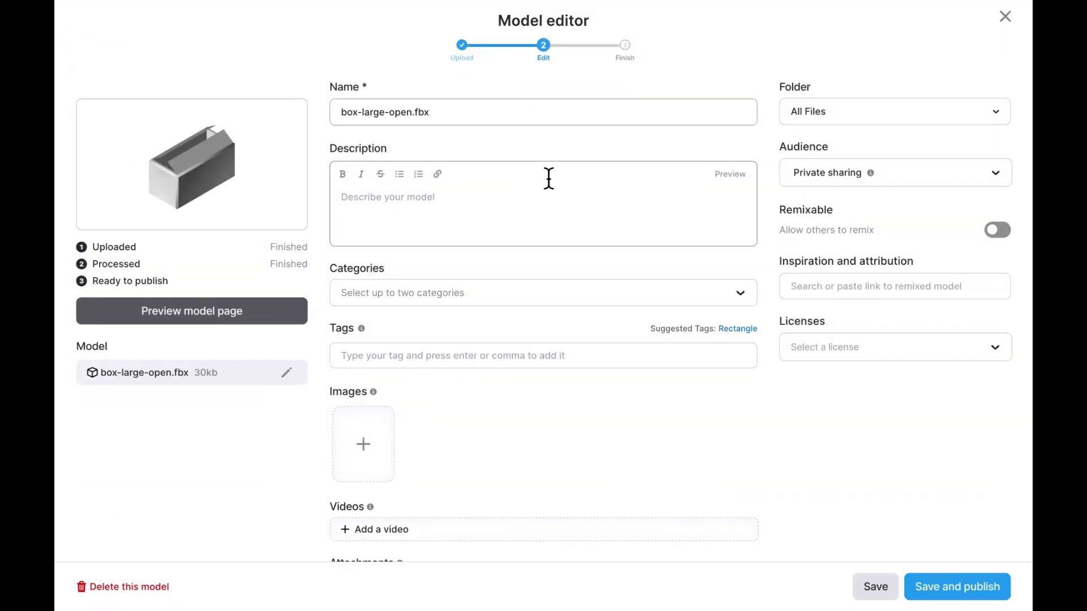
{"action": "left_click", "coordinate": [911, 181]}
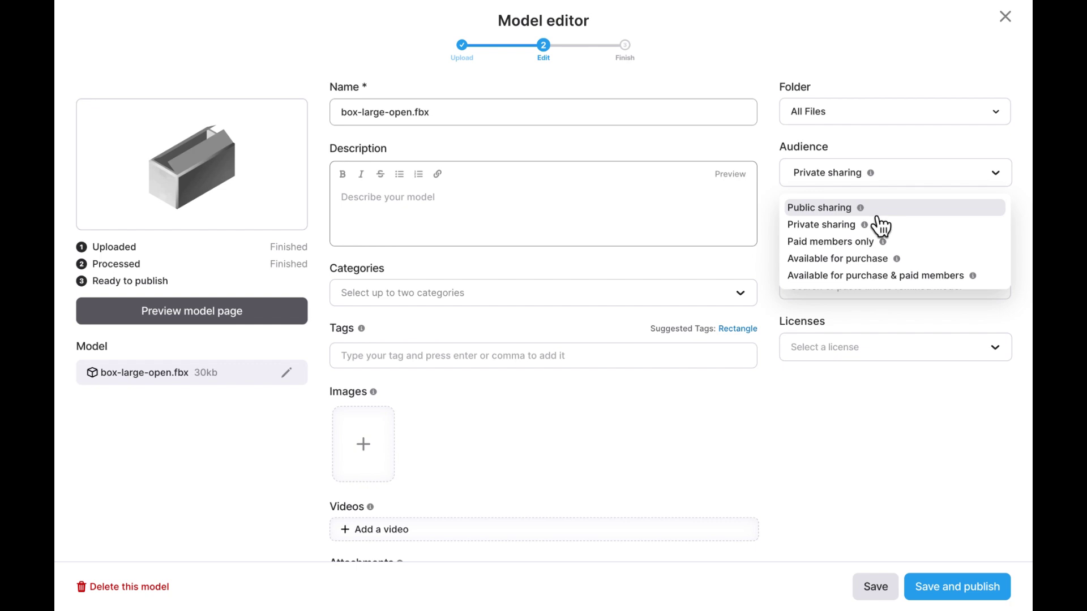
{"action": "left_click", "coordinate": [946, 595]}
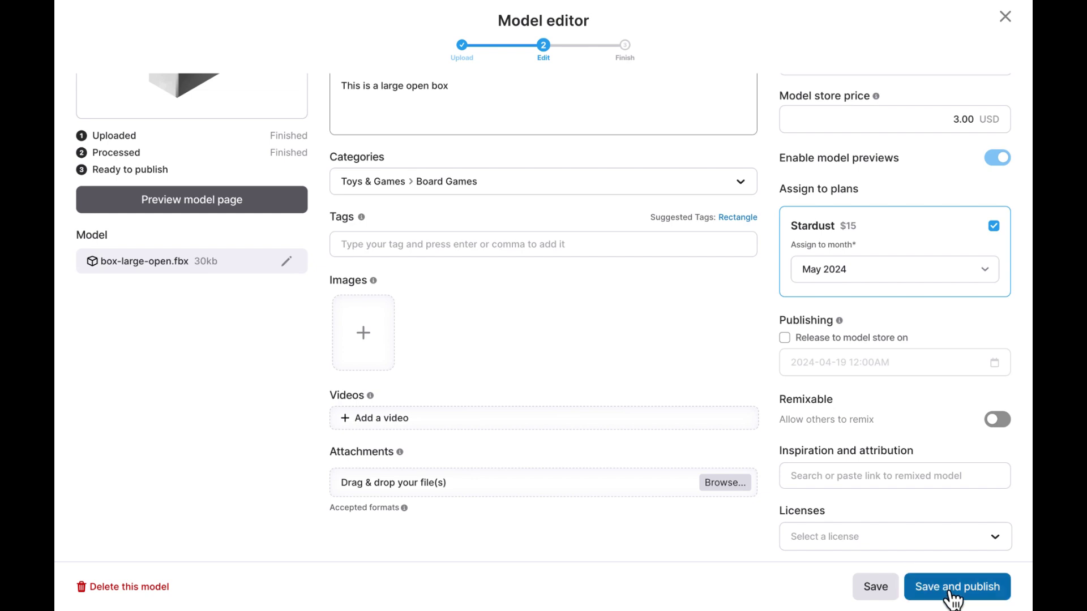
{"action": "left_click", "coordinate": [953, 594]}
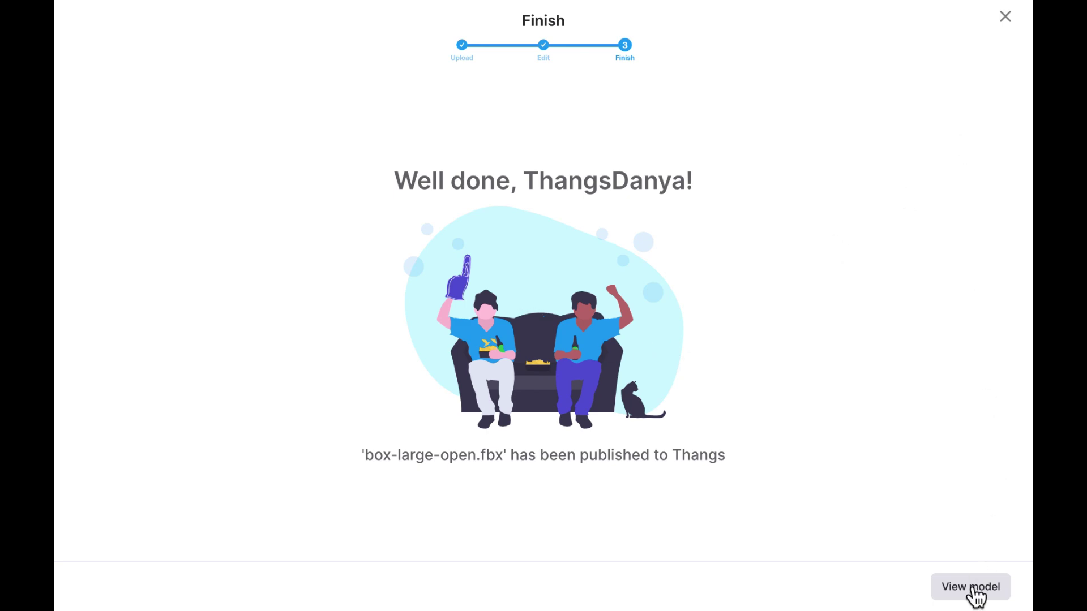
- Dismiss the publish confirmation and reach Manage discounts in account settings
{"action": "left_click", "coordinate": [1004, 17]}
{"action": "left_click", "coordinate": [1005, 29]}
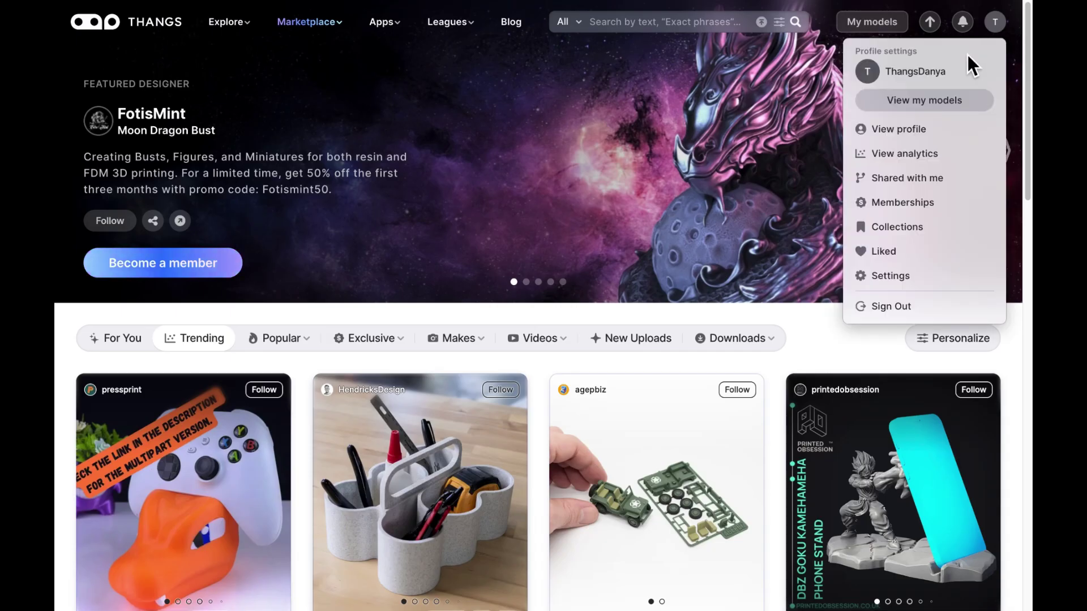
{"action": "left_click", "coordinate": [935, 279]}
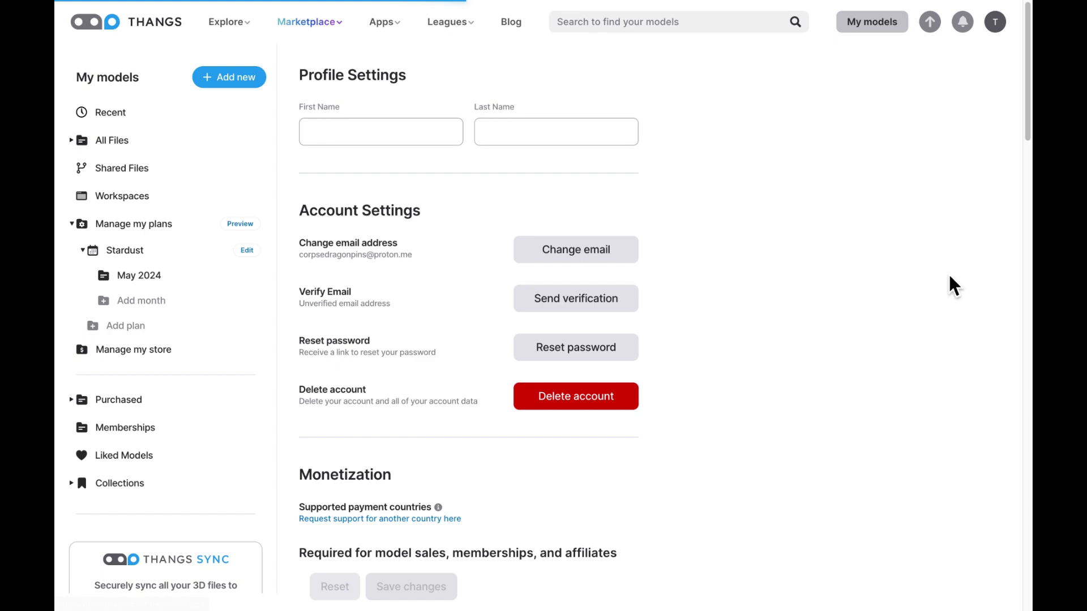
{"action": "scroll", "coordinate": [434, 352], "scroll_direction": "down", "scroll_amount": 5}
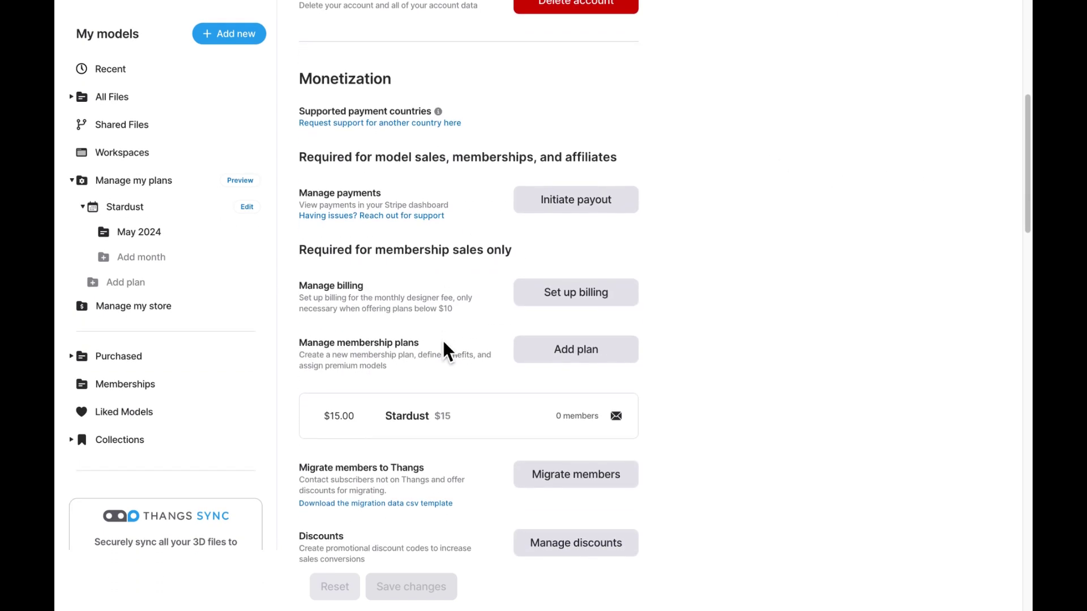
{"action": "scroll", "coordinate": [444, 352], "scroll_direction": "down", "scroll_amount": 1}
{"action": "scroll", "coordinate": [450, 348], "scroll_direction": "down", "scroll_amount": 1}
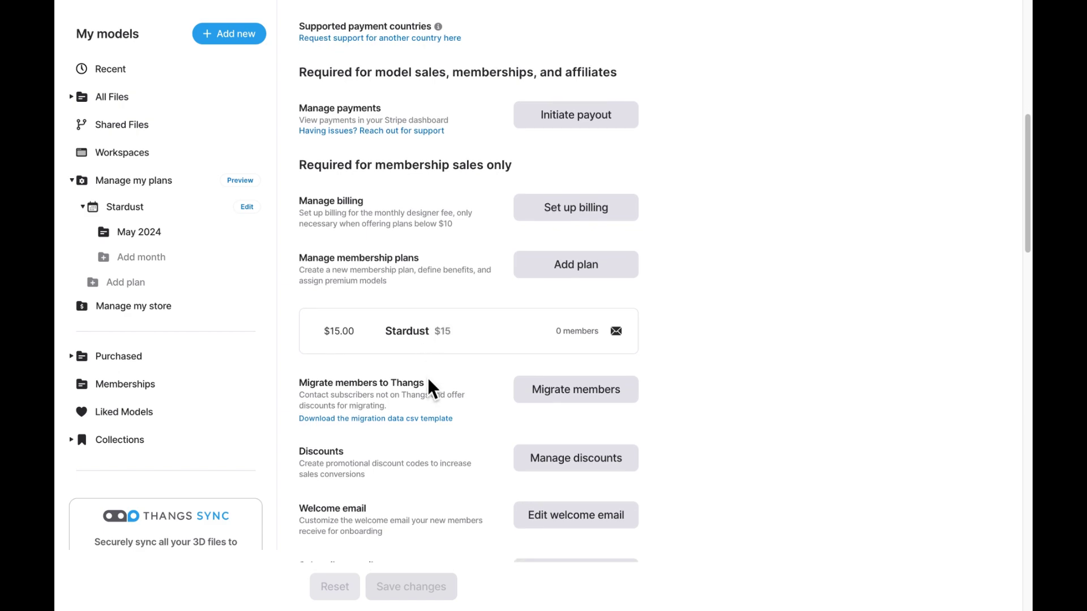
{"action": "left_click", "coordinate": [578, 459]}
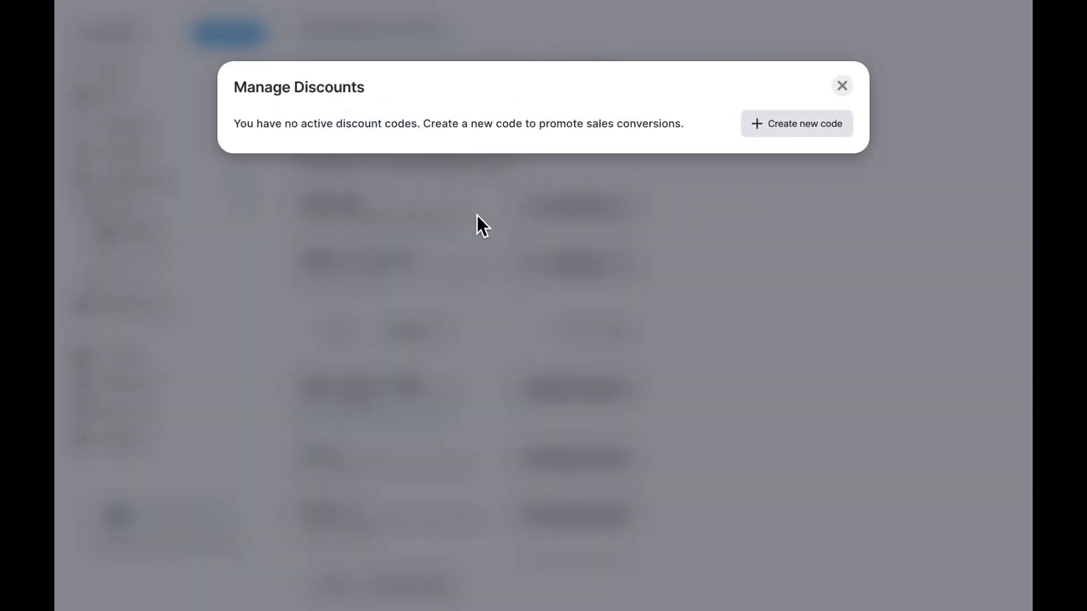
- Start a new discount code named Thangs9876 applied to the Stardust plan
{"action": "left_click", "coordinate": [799, 125]}
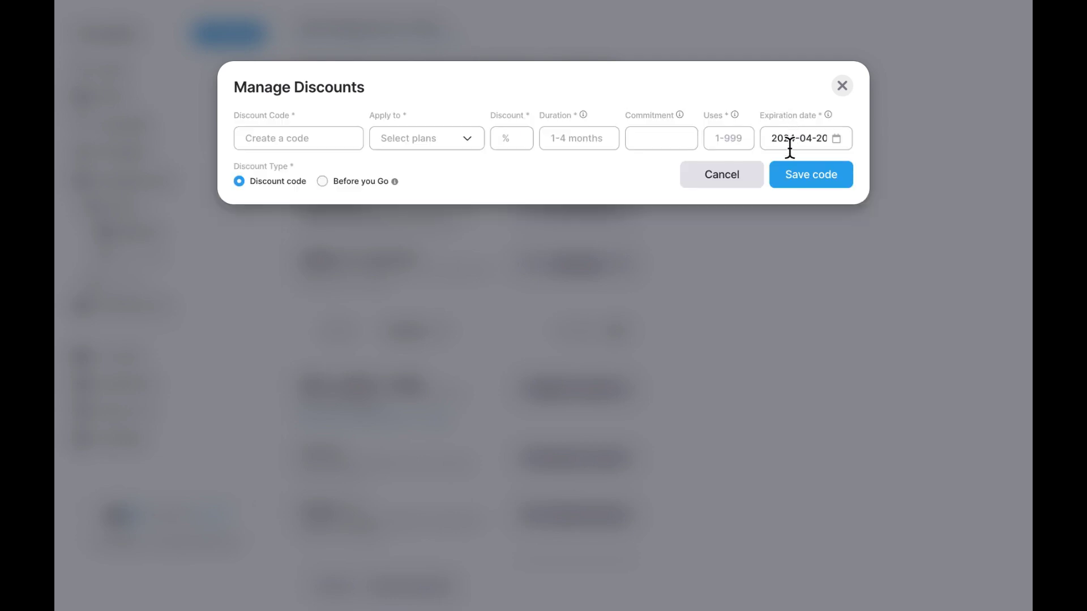
{"action": "left_click", "coordinate": [298, 144]}
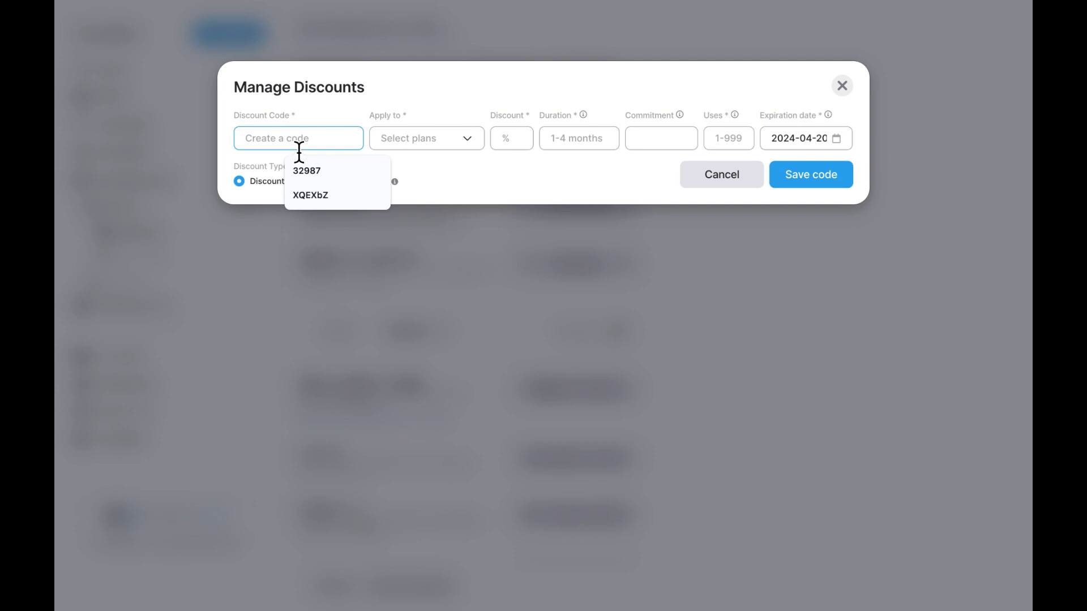
{"action": "type", "text": "Th"}
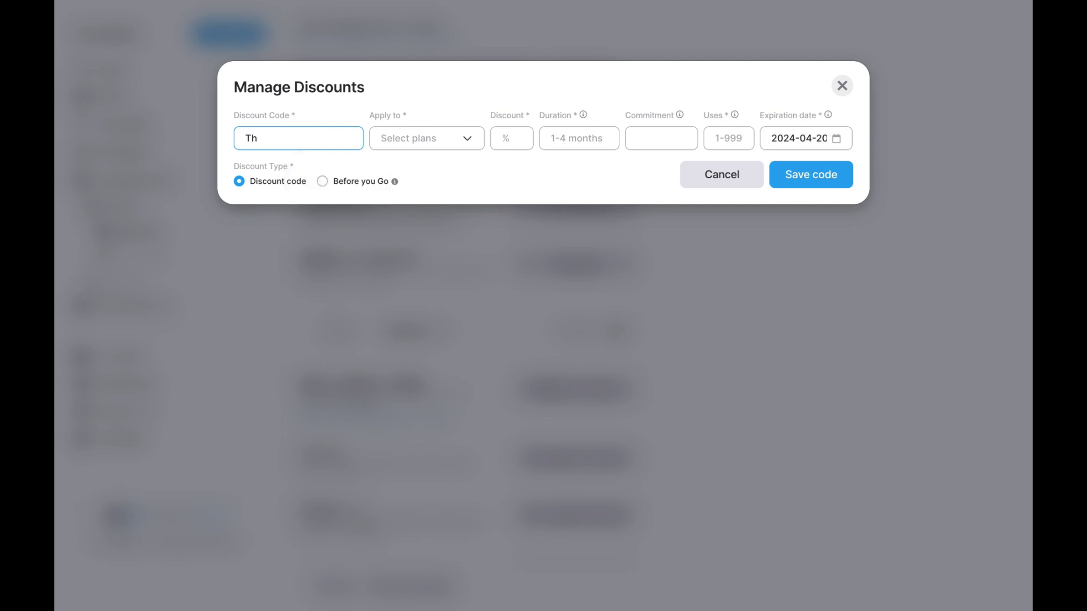
{"action": "type", "text": "an"}
{"action": "type", "text": "gs"}
{"action": "type", "text": "9876"}
{"action": "left_click", "coordinate": [397, 147]}
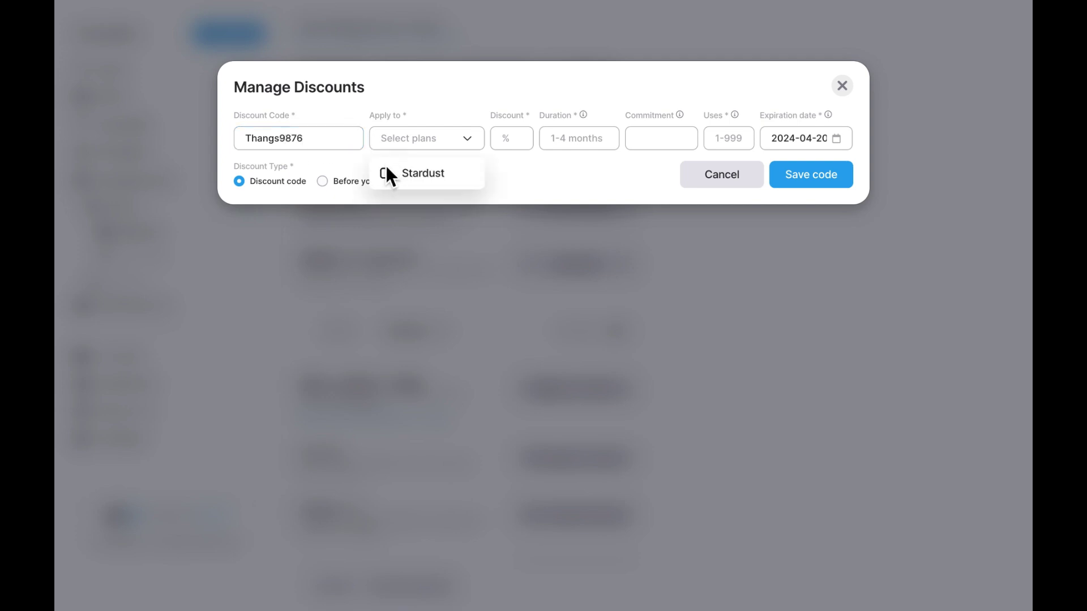
{"action": "left_click", "coordinate": [392, 179]}
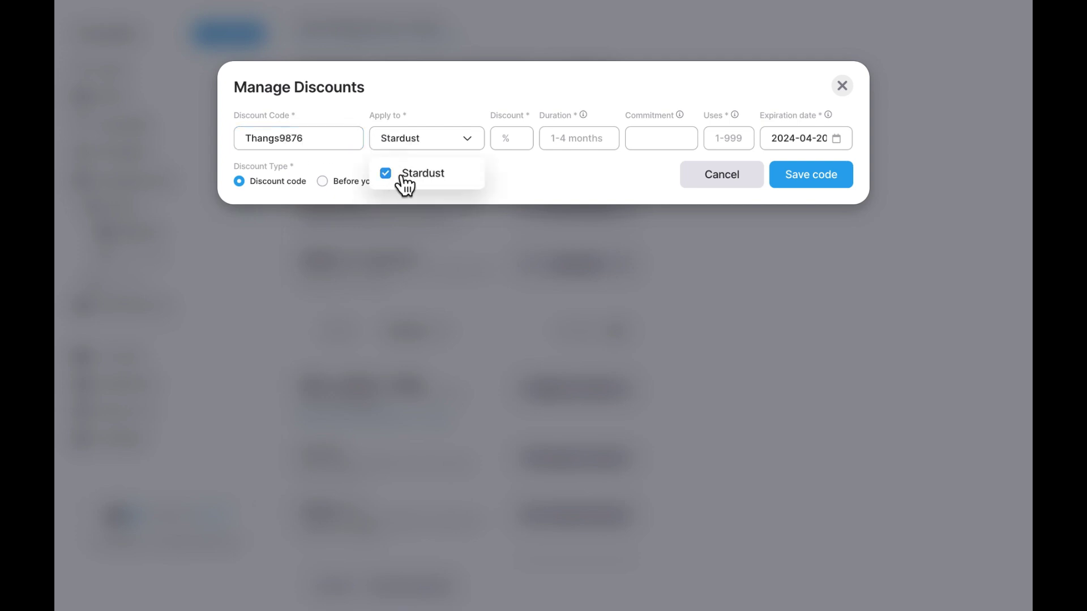
- Set the code to 40% off for 2 months with 50 uses
{"action": "left_click", "coordinate": [506, 146]}
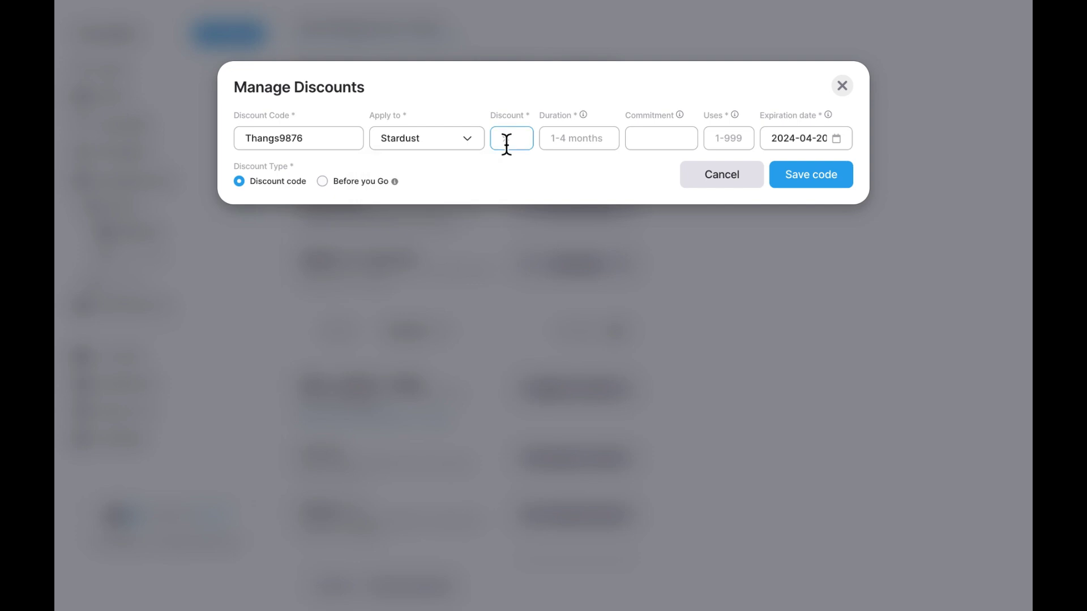
{"action": "type", "text": "4"}
{"action": "type", "text": "0"}
{"action": "left_click", "coordinate": [563, 150]}
{"action": "type", "text": "2"}
{"action": "left_click", "coordinate": [667, 154]}
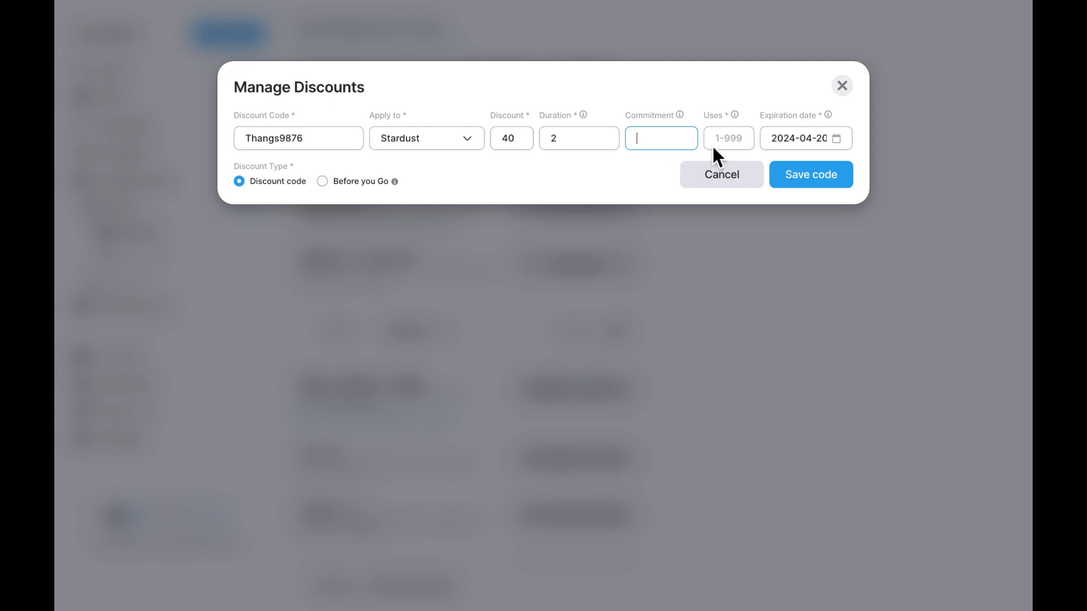
{"action": "left_click", "coordinate": [730, 143]}
{"action": "type", "text": "50"}
{"action": "left_click", "coordinate": [661, 164]}
{"action": "left_click", "coordinate": [814, 189]}
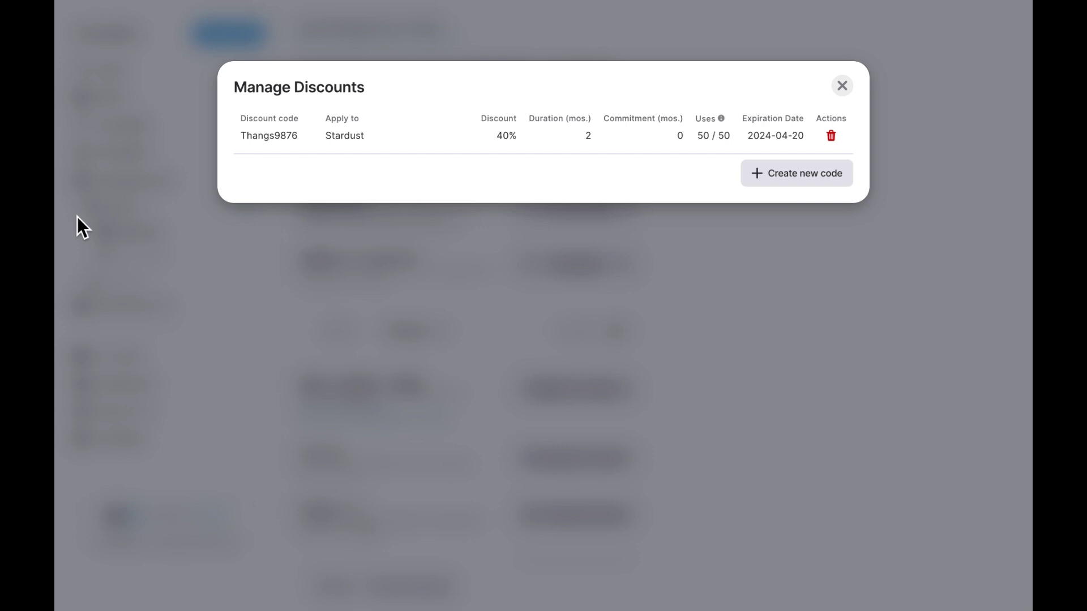
{"action": "left_click", "coordinate": [833, 139]}
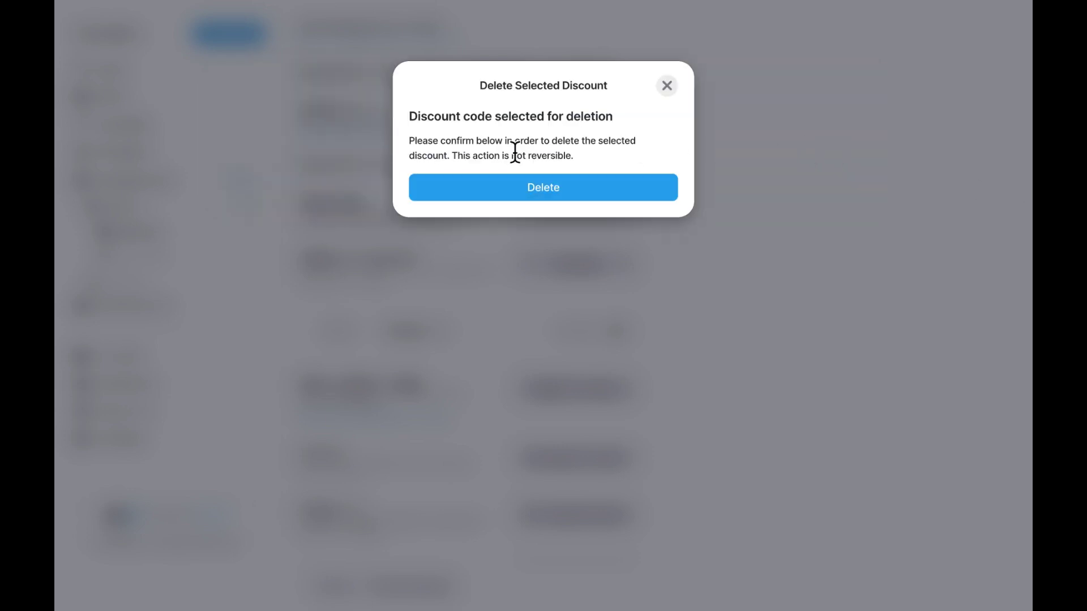
{"action": "left_click", "coordinate": [537, 198]}
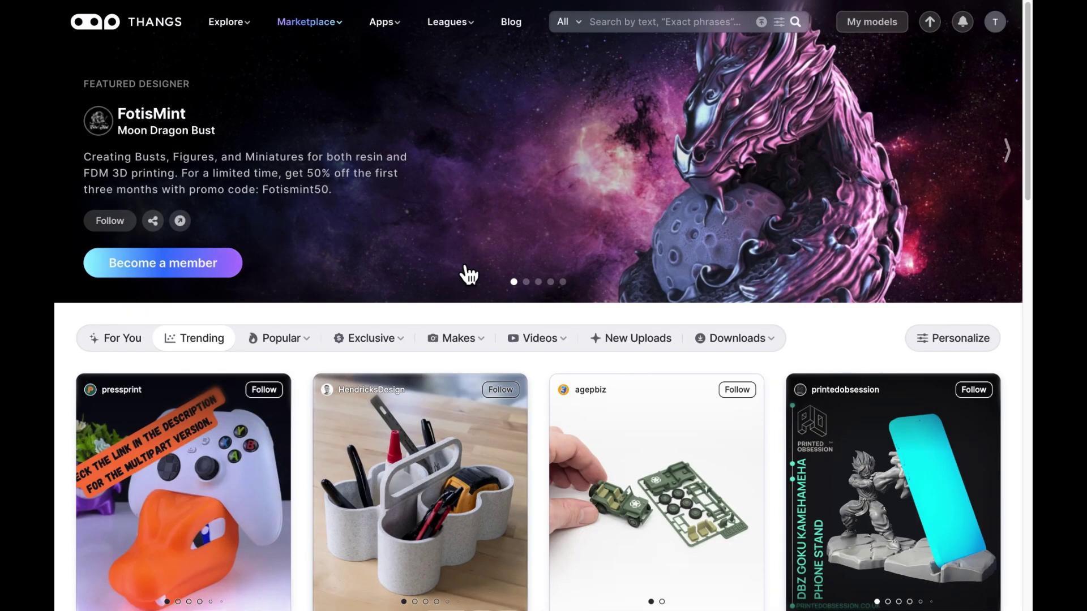
{"action": "scroll", "coordinate": [521, 73], "scroll_direction": "down", "scroll_amount": 1}
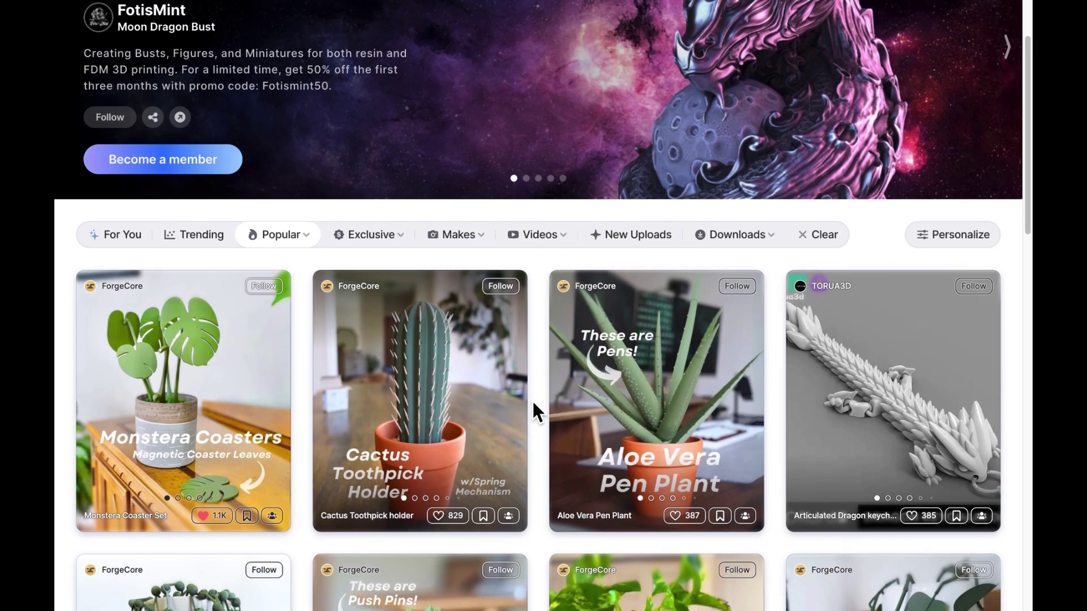
{"action": "scroll", "coordinate": [533, 402], "scroll_direction": "down", "scroll_amount": 1}
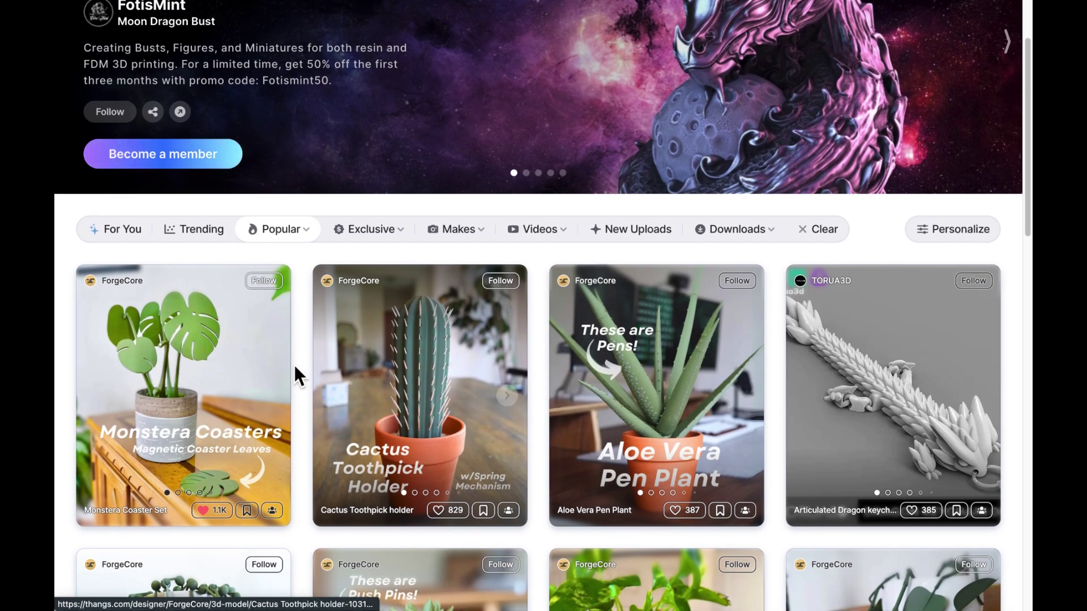
{"action": "left_click", "coordinate": [157, 368]}
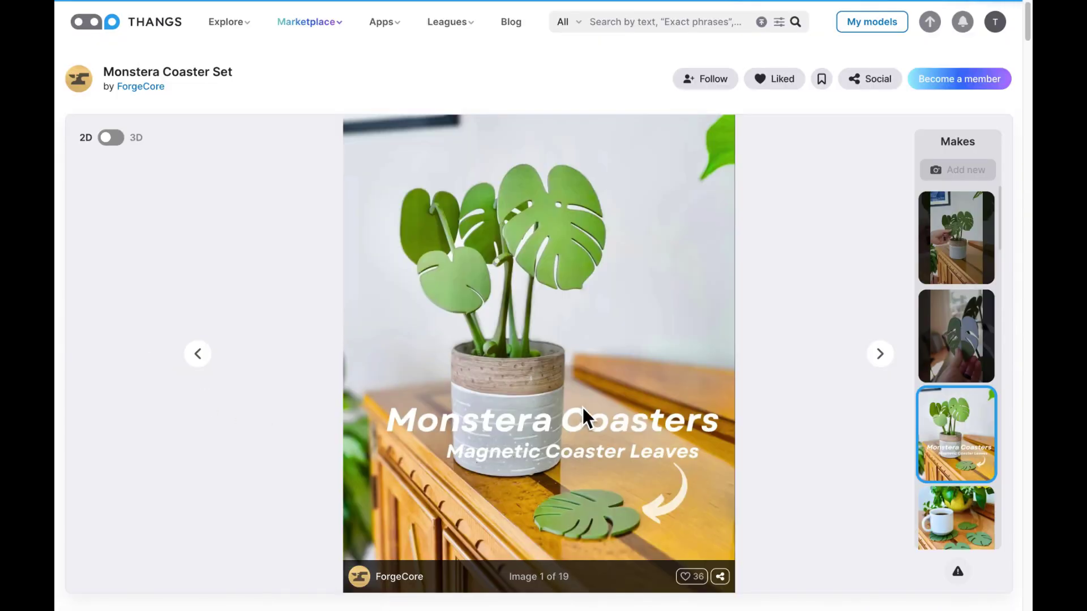
{"action": "key", "text": "alt+Left"}
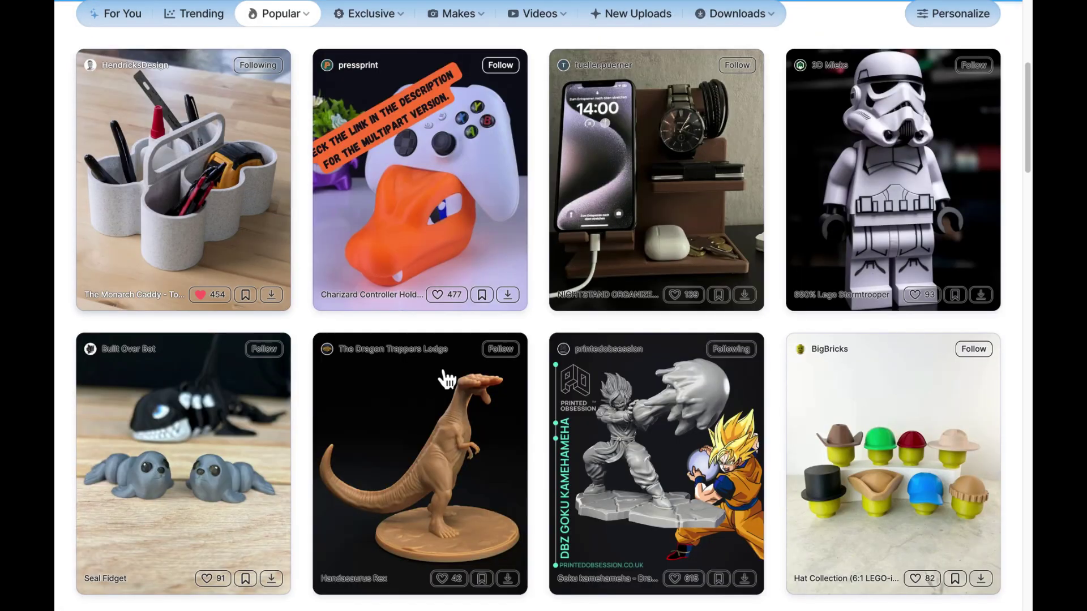
{"action": "scroll", "coordinate": [534, 371], "scroll_direction": "down", "scroll_amount": 1}
{"action": "scroll", "coordinate": [537, 374], "scroll_direction": "down", "scroll_amount": 4}
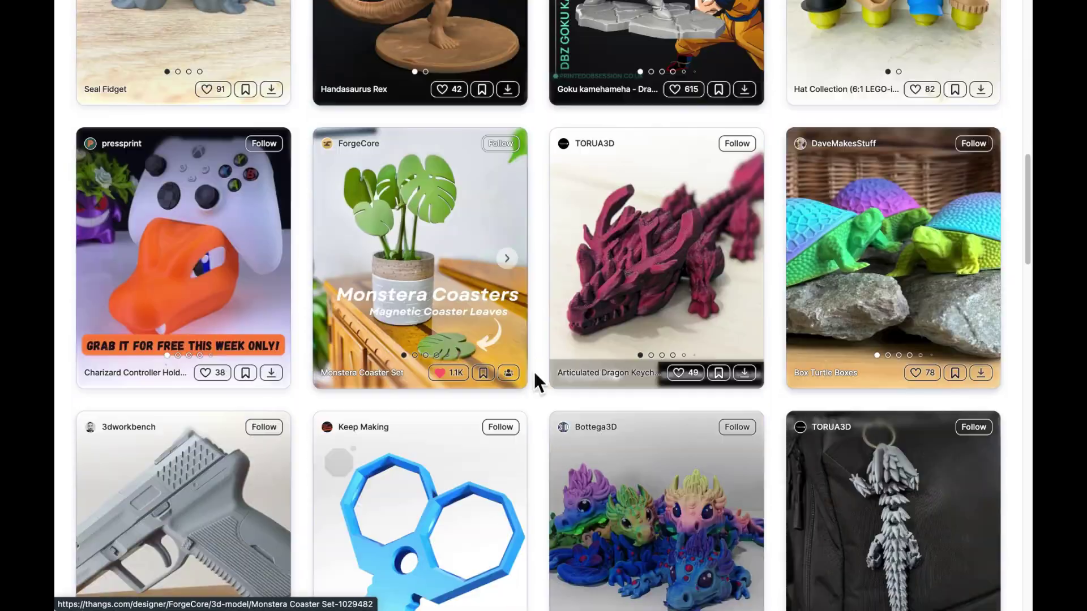
{"action": "scroll", "coordinate": [537, 374], "scroll_direction": "down", "scroll_amount": 5}
{"action": "scroll", "coordinate": [546, 382], "scroll_direction": "down", "scroll_amount": 3}
{"action": "scroll", "coordinate": [546, 383], "scroll_direction": "down", "scroll_amount": 5}
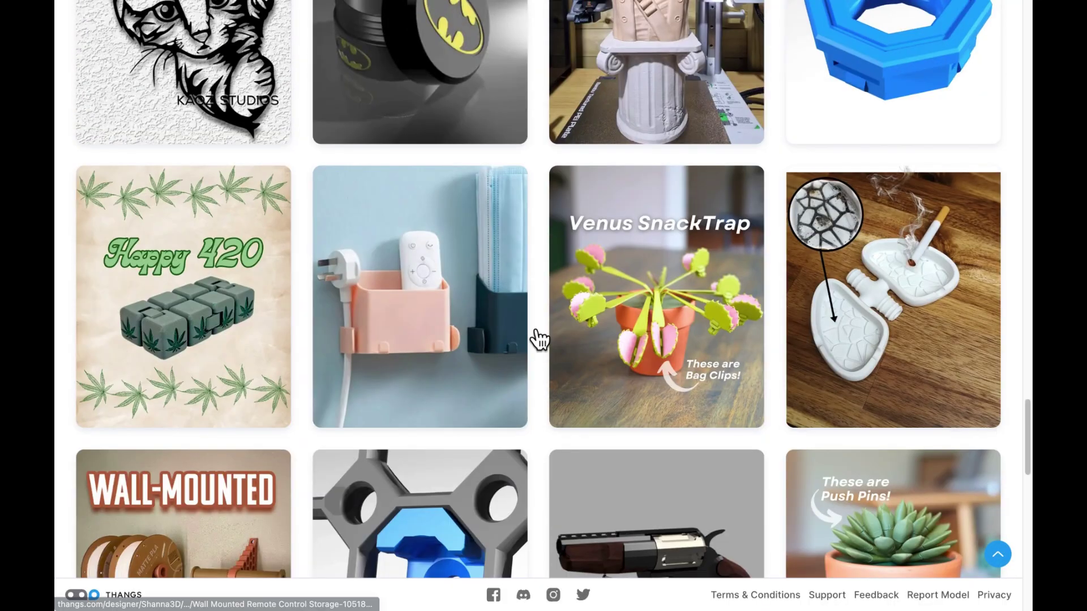
{"action": "scroll", "coordinate": [538, 340], "scroll_direction": "up", "scroll_amount": 10}
{"action": "scroll", "coordinate": [529, 310], "scroll_direction": "up", "scroll_amount": 5}
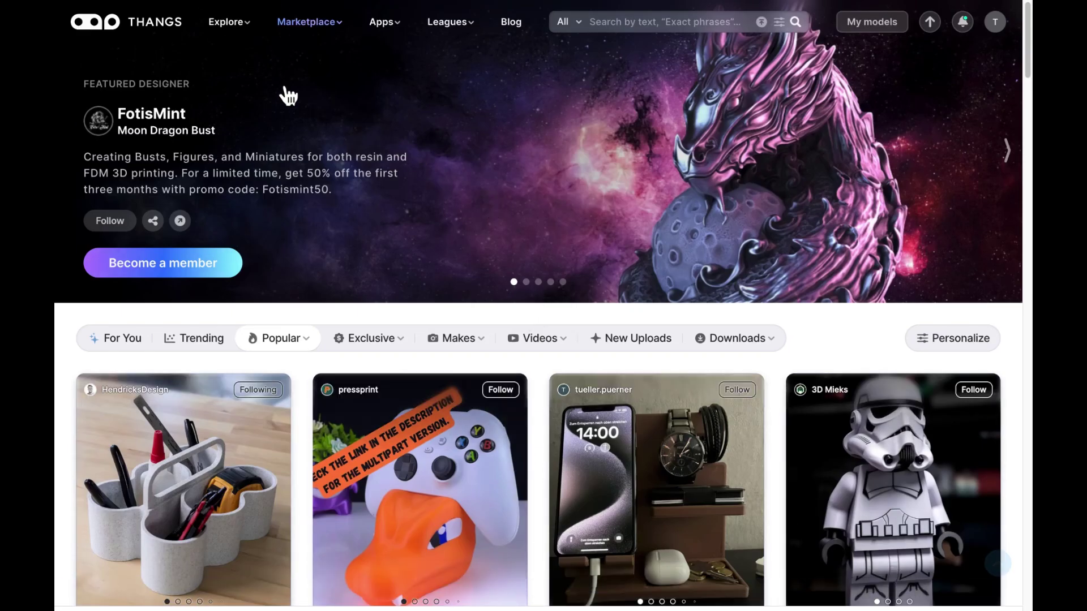